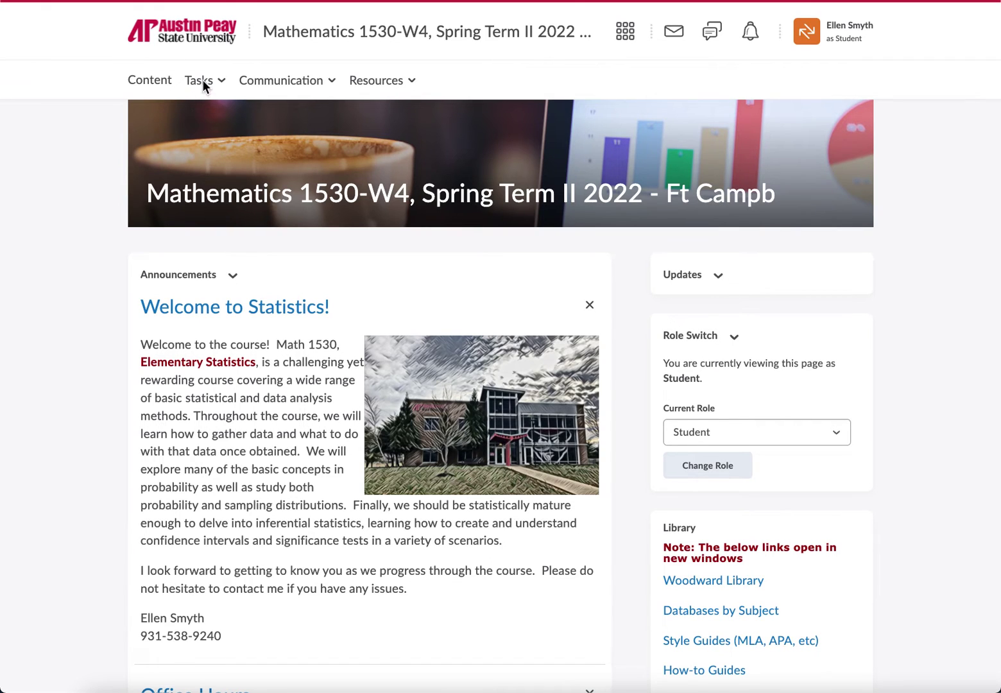
Open the 1st Post Chapter 1 Deep Dive Discussion assignment from the course's assignments list
click(200, 83)
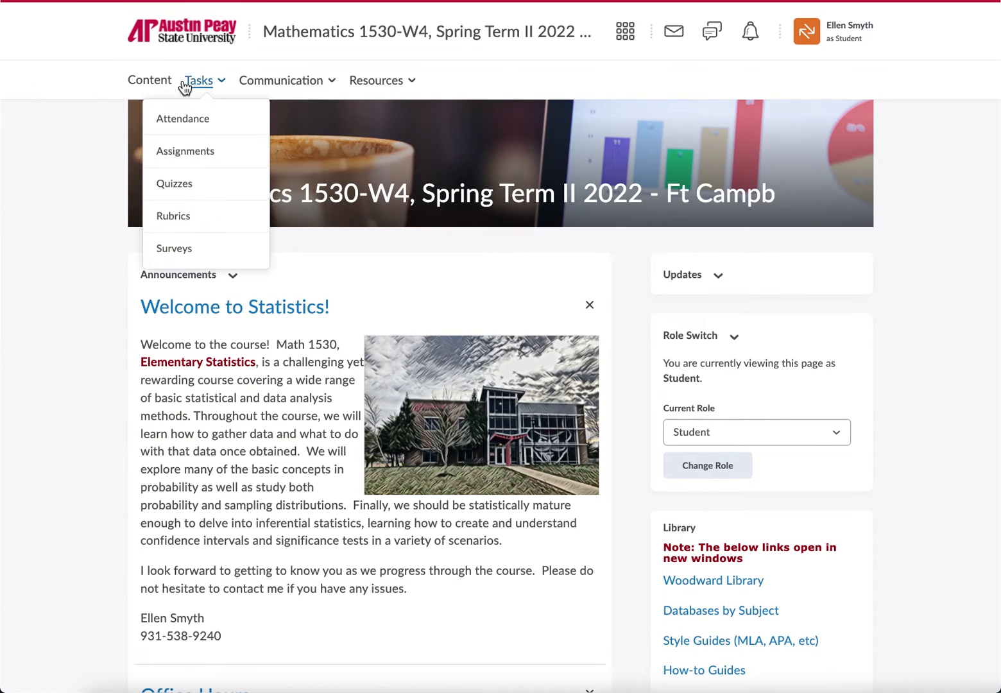
click(192, 152)
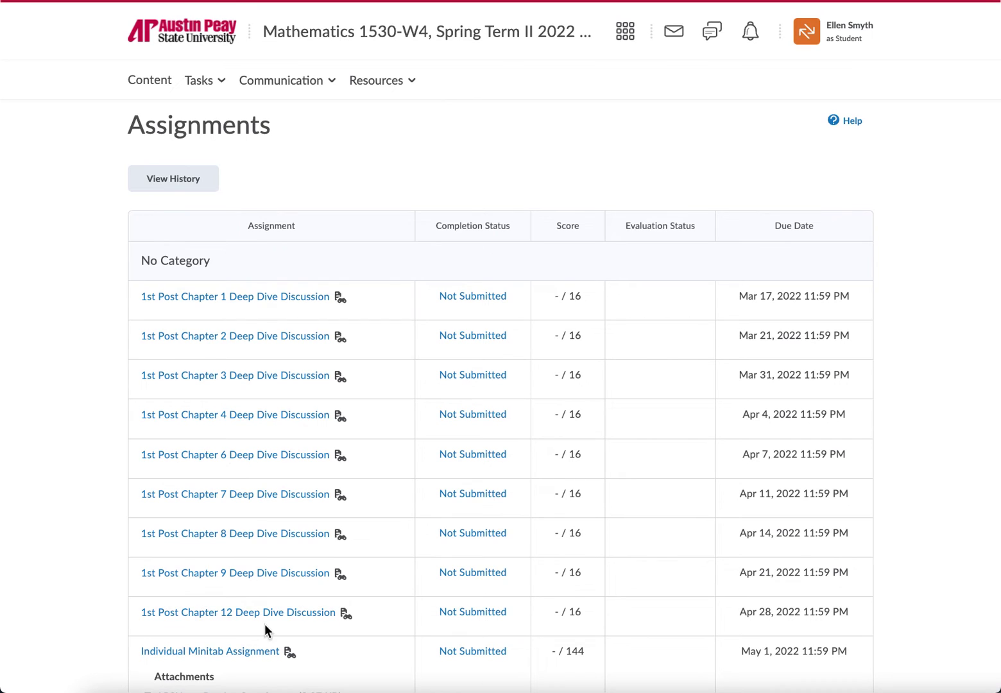
click(254, 301)
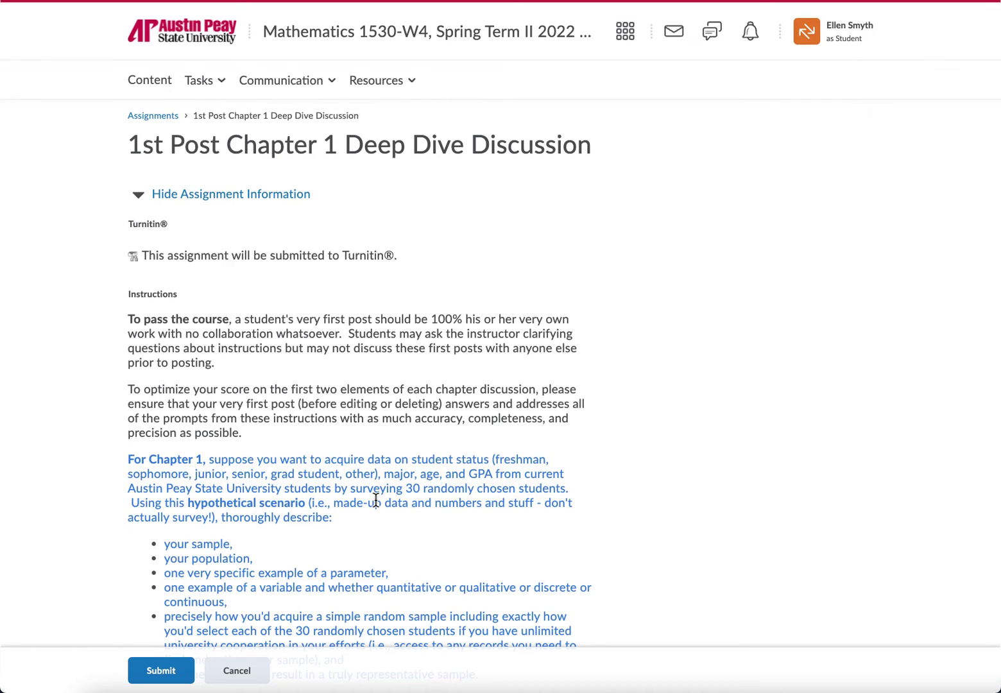
Review the Chapter 1 assignment's instructions and the criteria in its Chapter 1 Discussion Rubric
scroll(376, 501, down, 3)
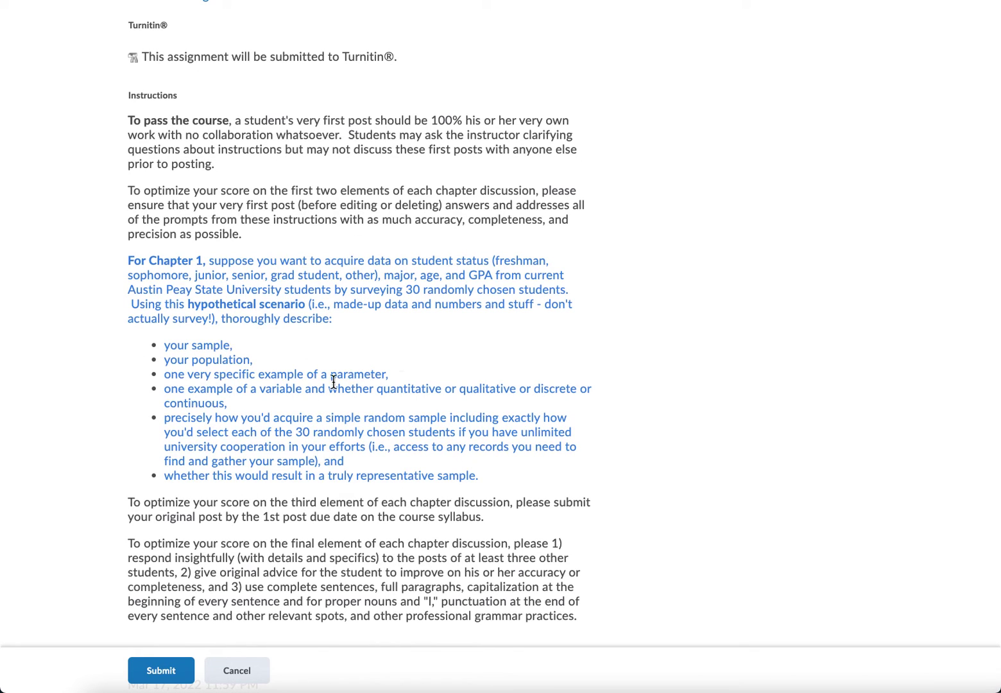
scroll(333, 380, down, 10)
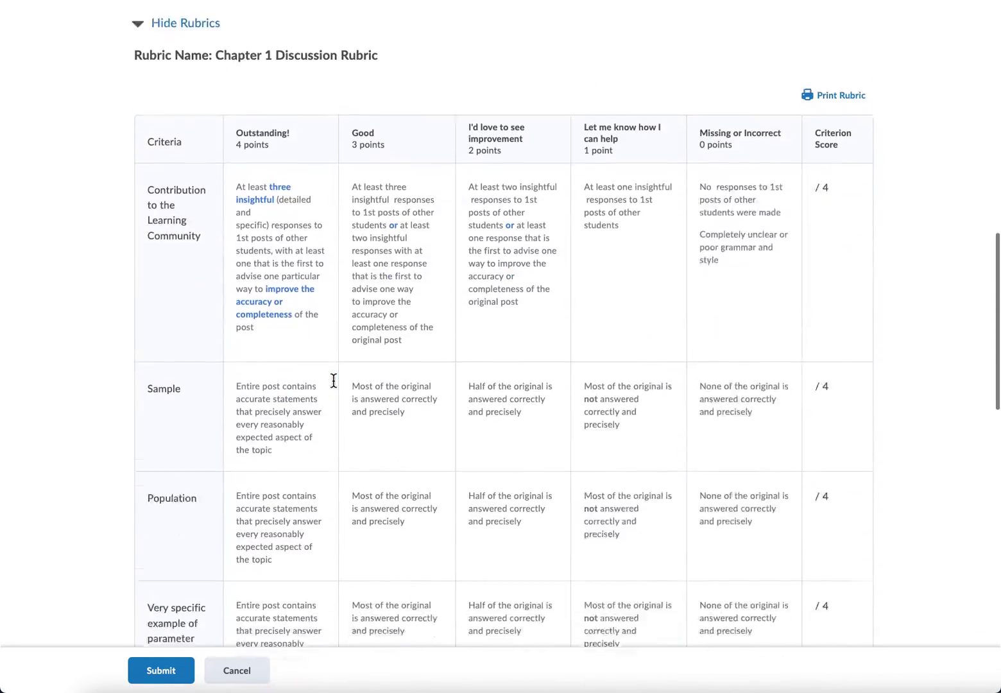
scroll(333, 380, down, 10)
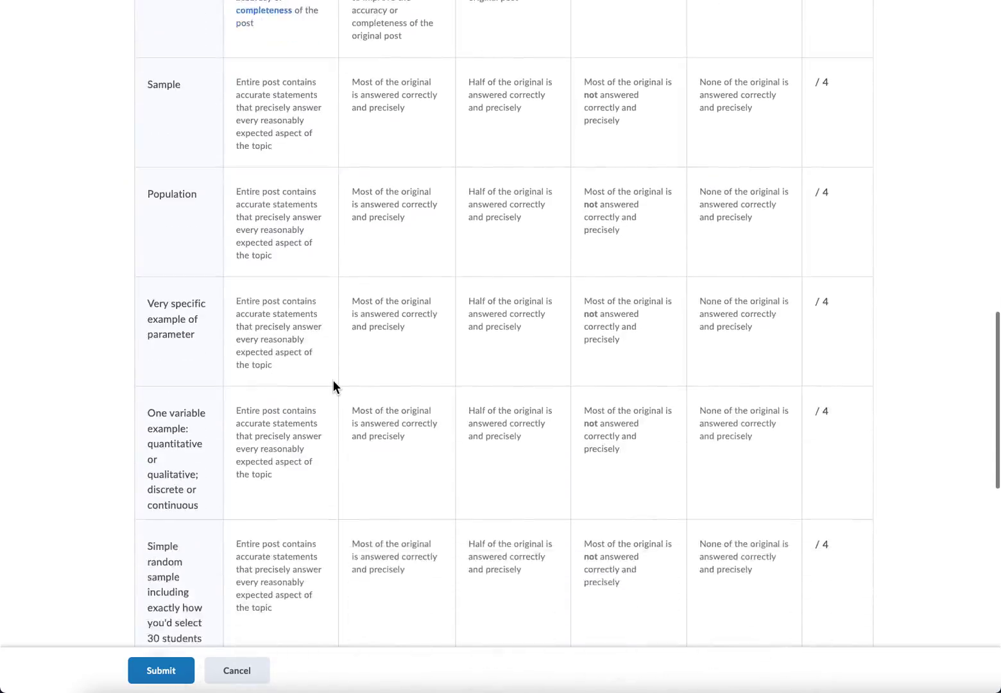
scroll(333, 380, down, 5)
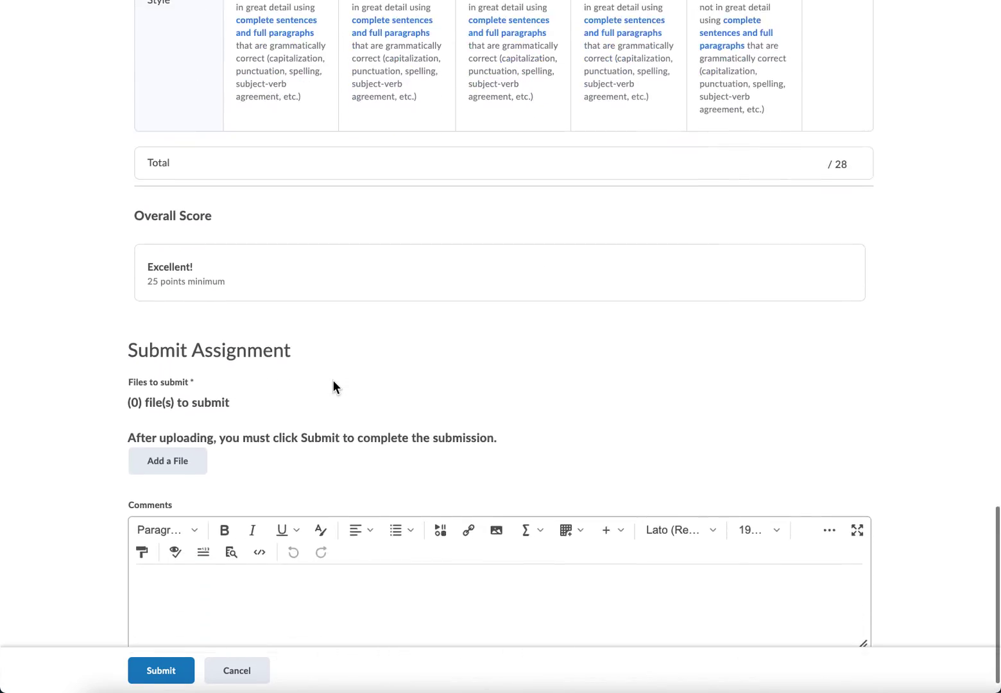
scroll(333, 380, up, 15)
scroll(334, 380, up, 3)
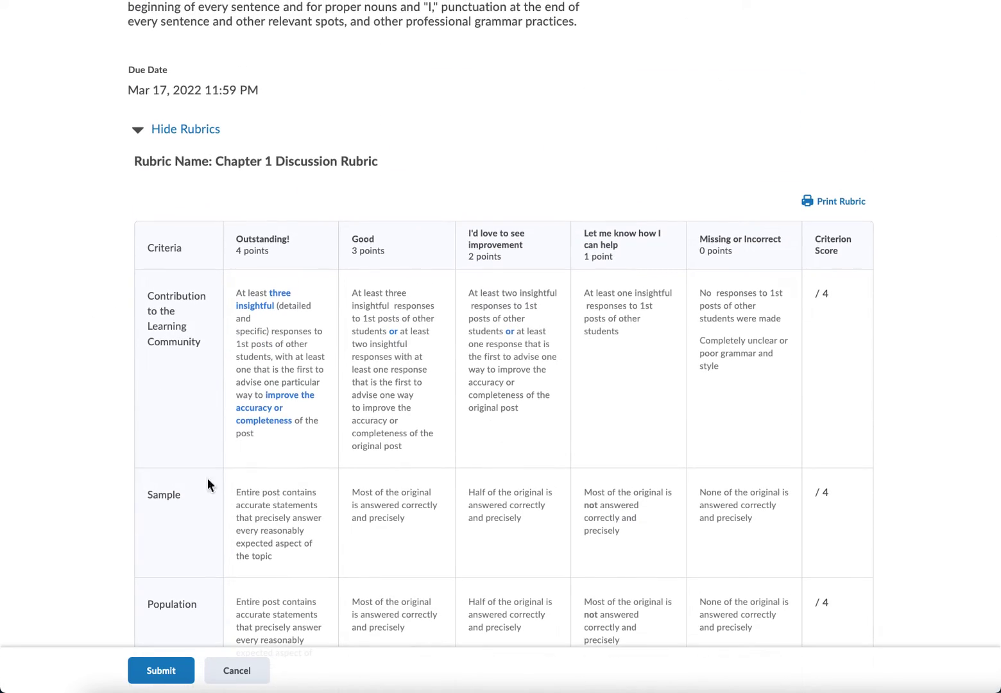
scroll(432, 422, down, 7)
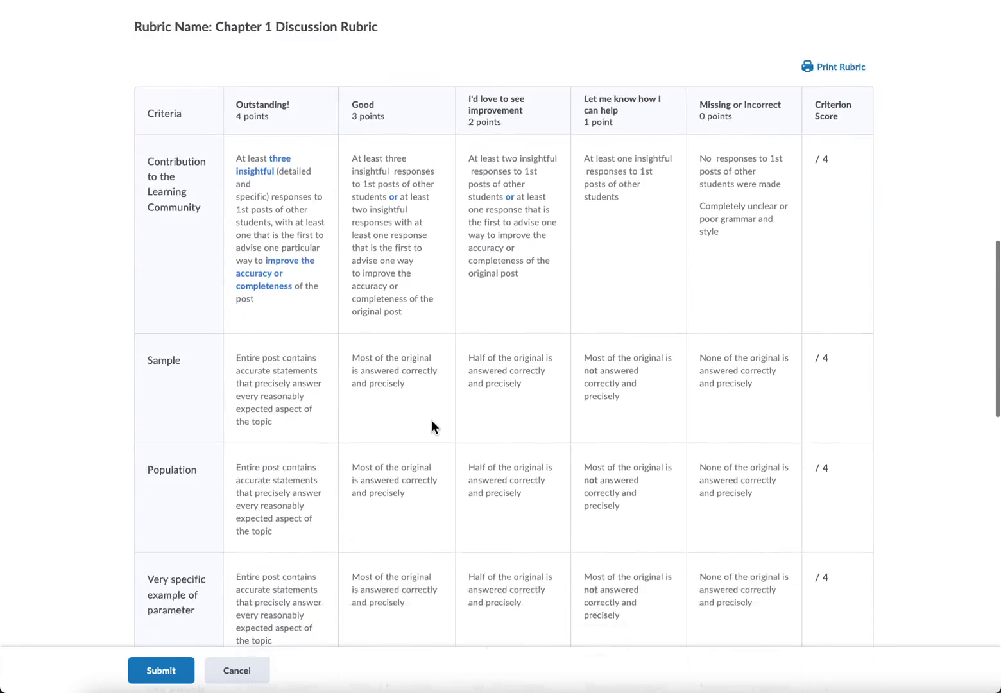
scroll(432, 422, up, 8)
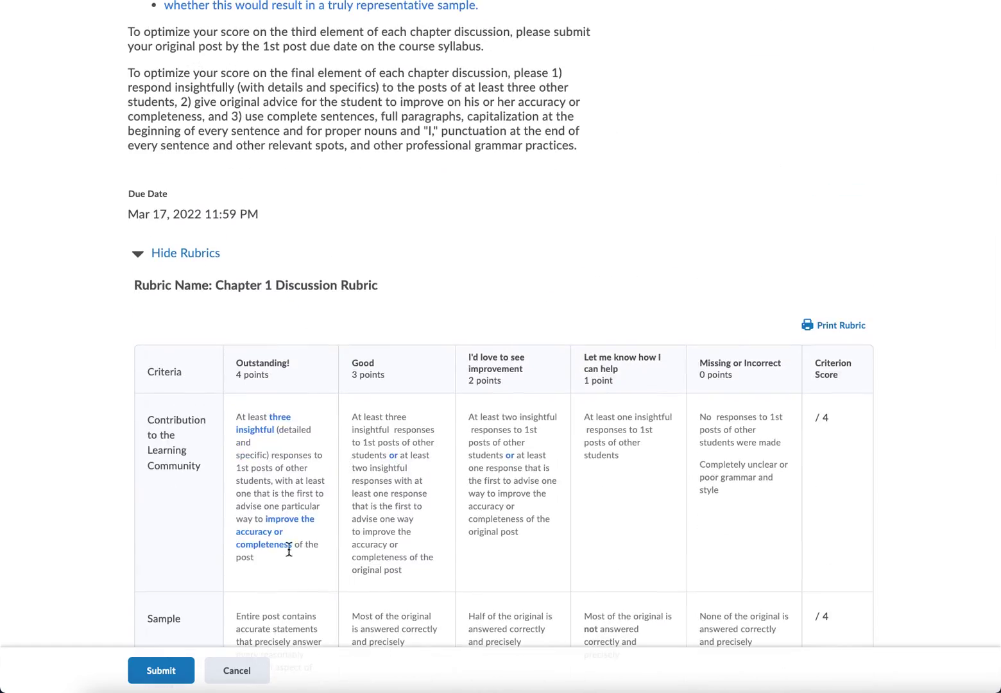
scroll(289, 549, down, 15)
scroll(240, 546, down, 3)
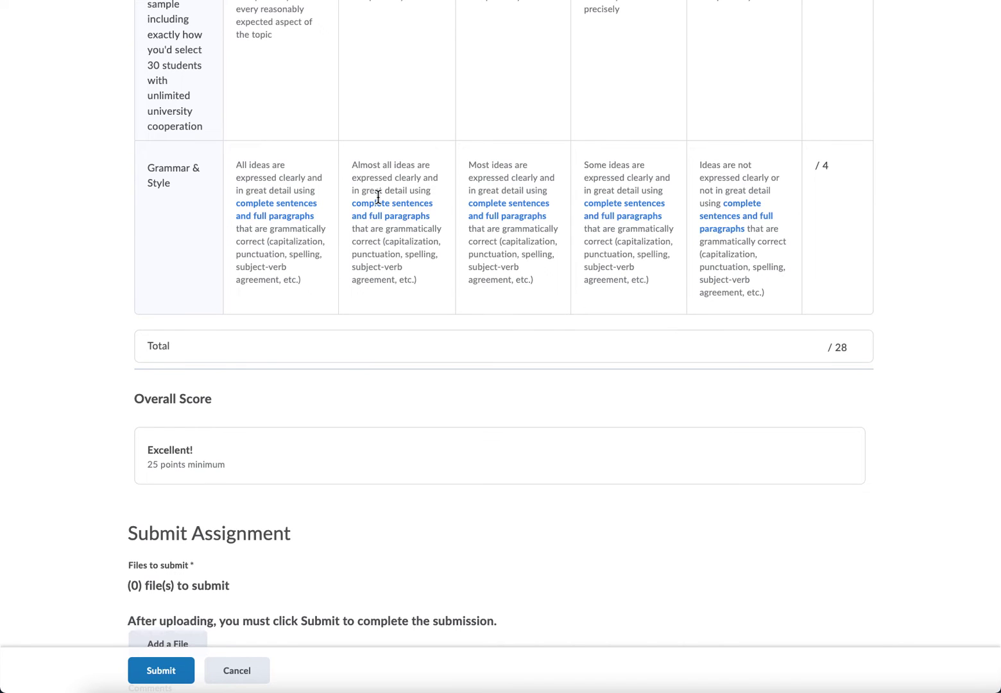
scroll(378, 197, up, 5)
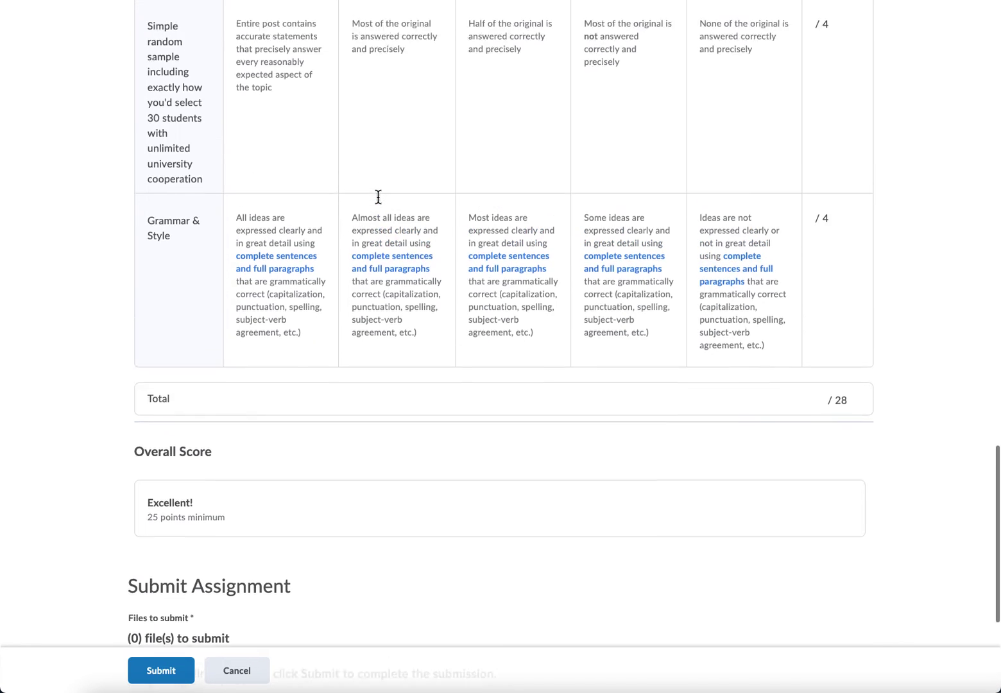
scroll(378, 196, up, 2)
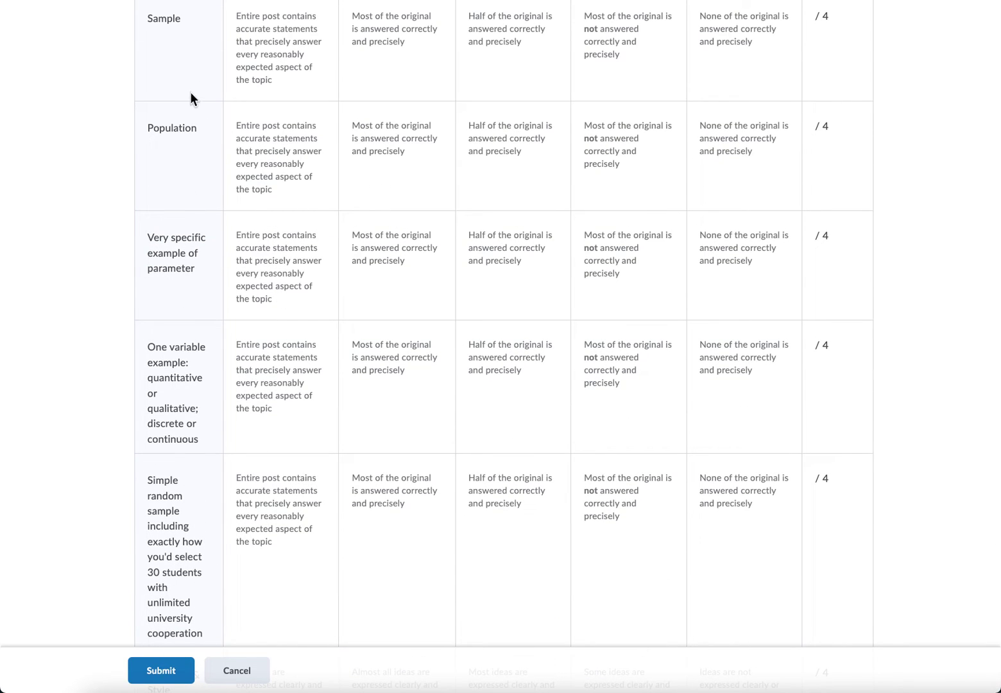
scroll(192, 99, up, 1)
scroll(192, 98, up, 1)
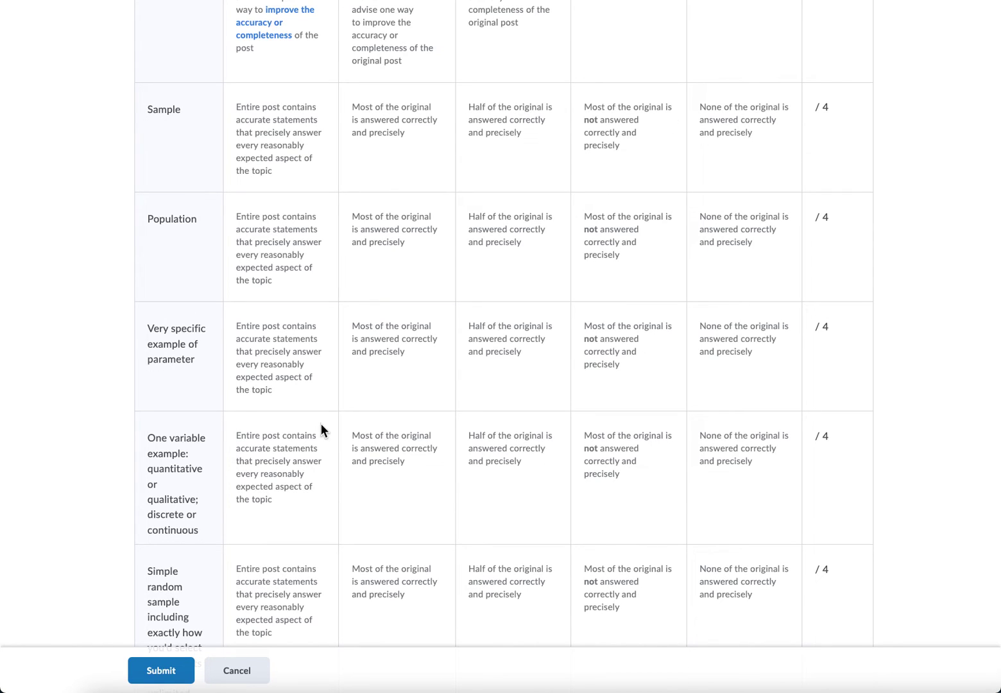
scroll(320, 429, up, 1)
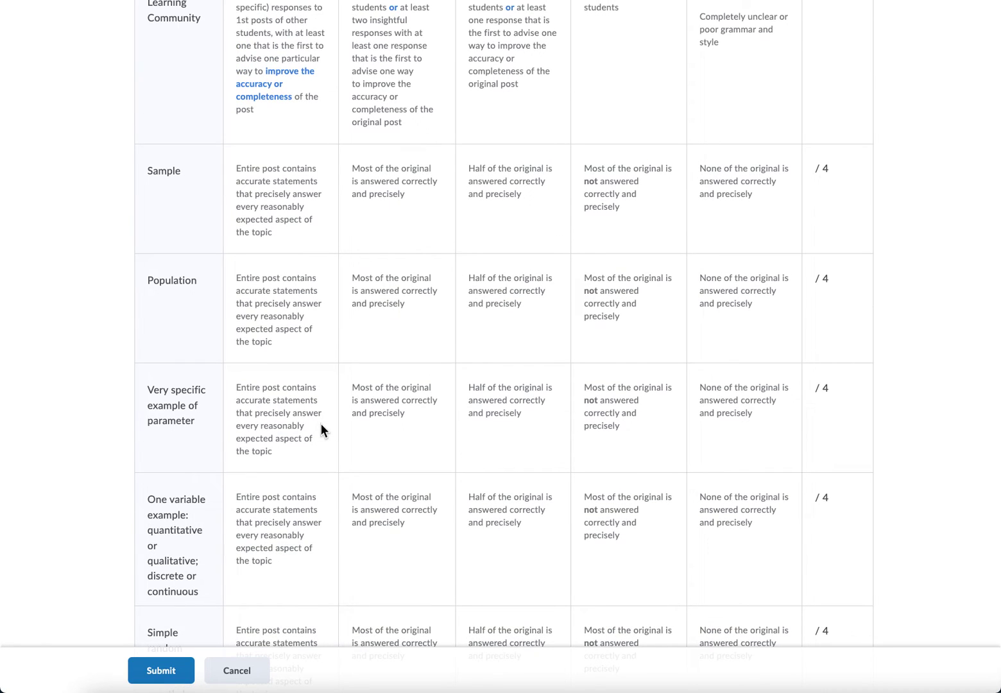
scroll(321, 429, up, 3)
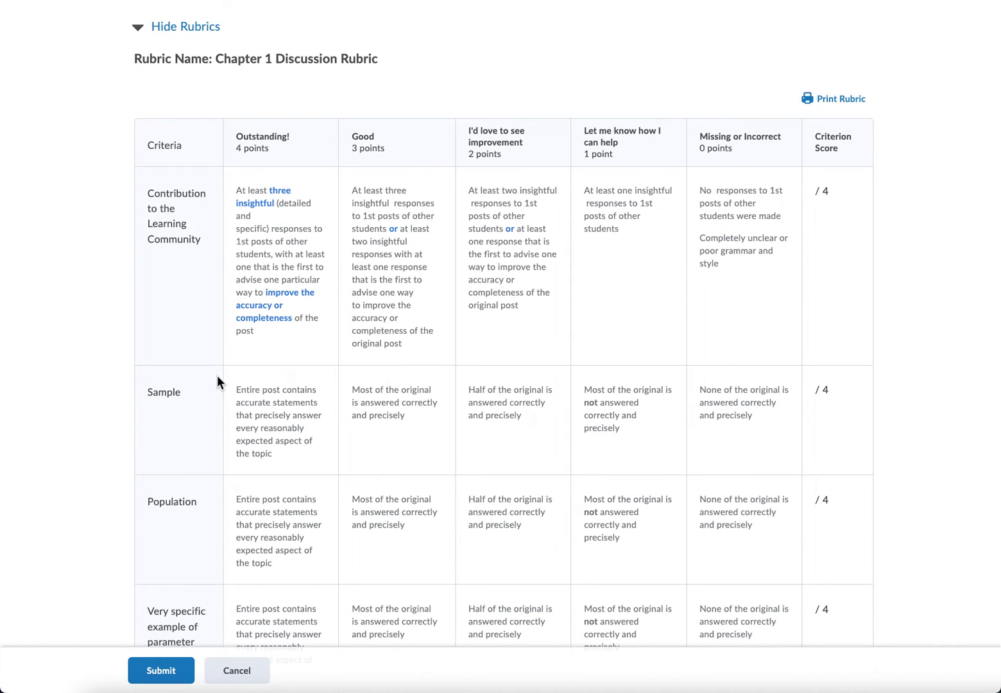
scroll(217, 381, down, 2)
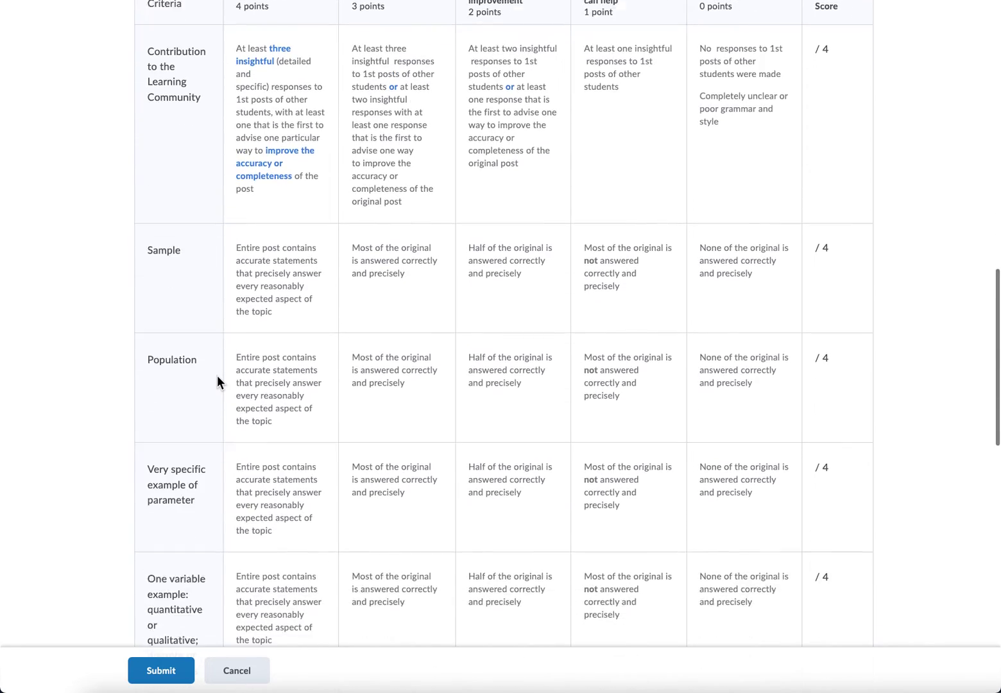
scroll(220, 528, down, 5)
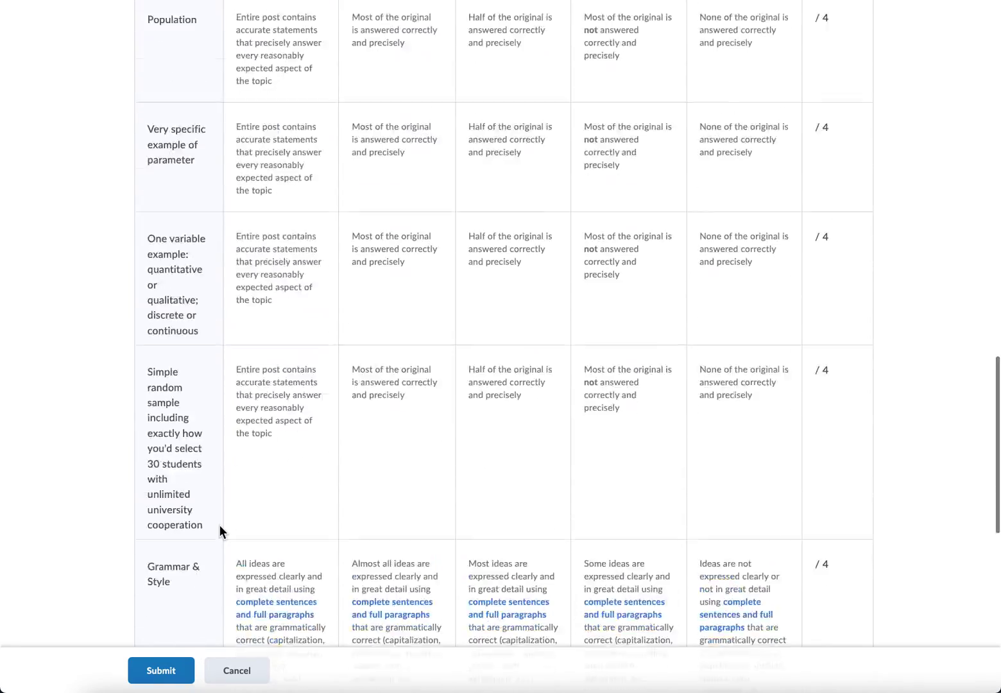
Attach APBuilding.png from the computer's Downloads folder to the assignment and submit it, accepting the one-submission limit
scroll(219, 525, down, 9)
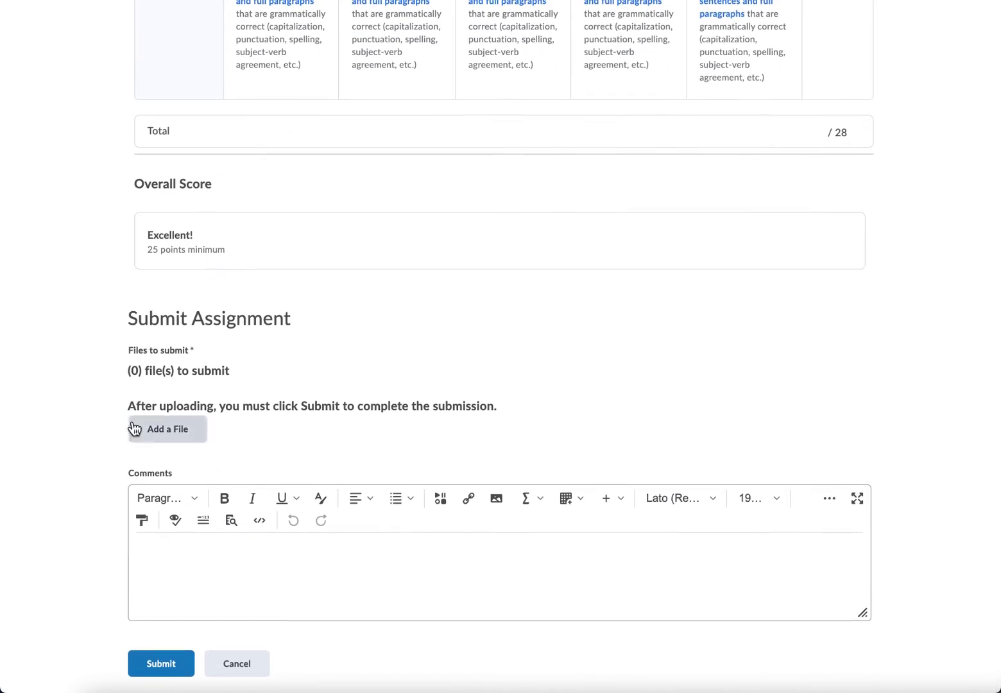
click(150, 434)
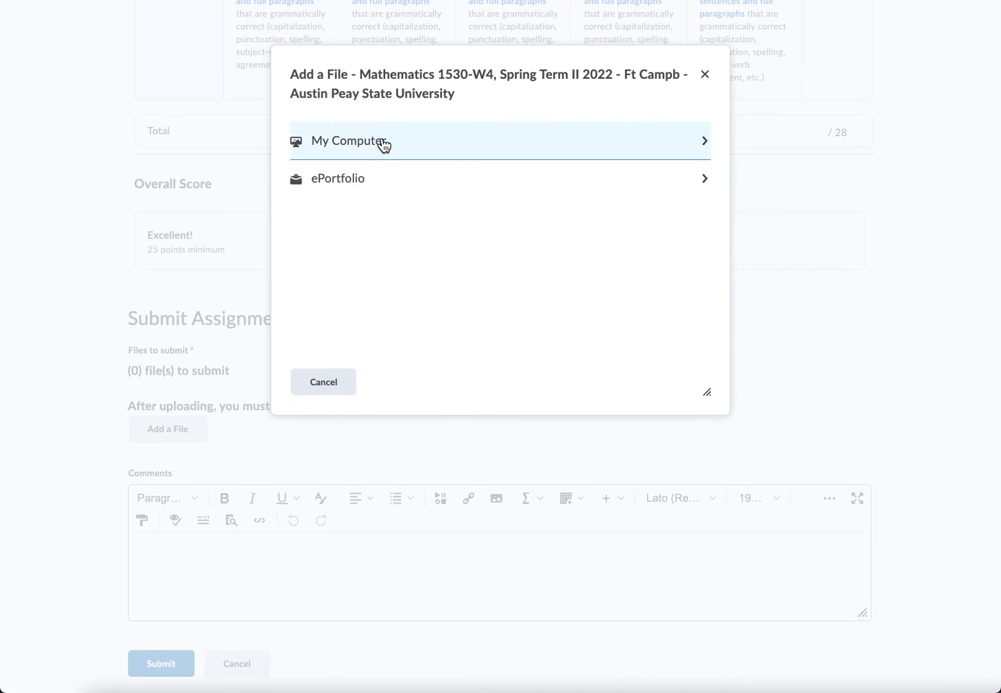
click(384, 144)
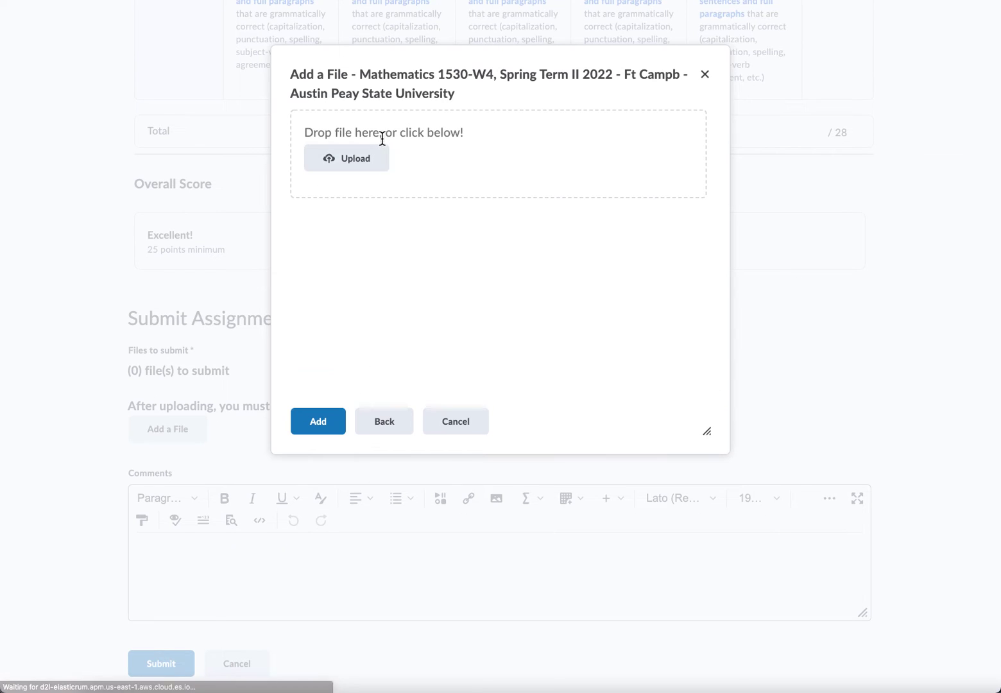
click(354, 165)
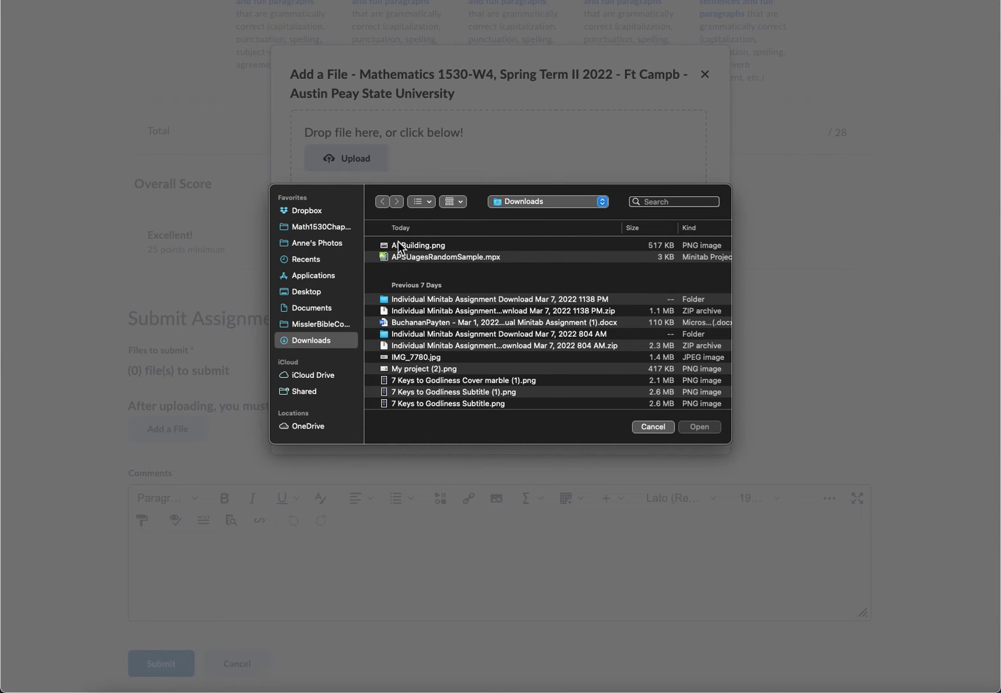
double_click(422, 244)
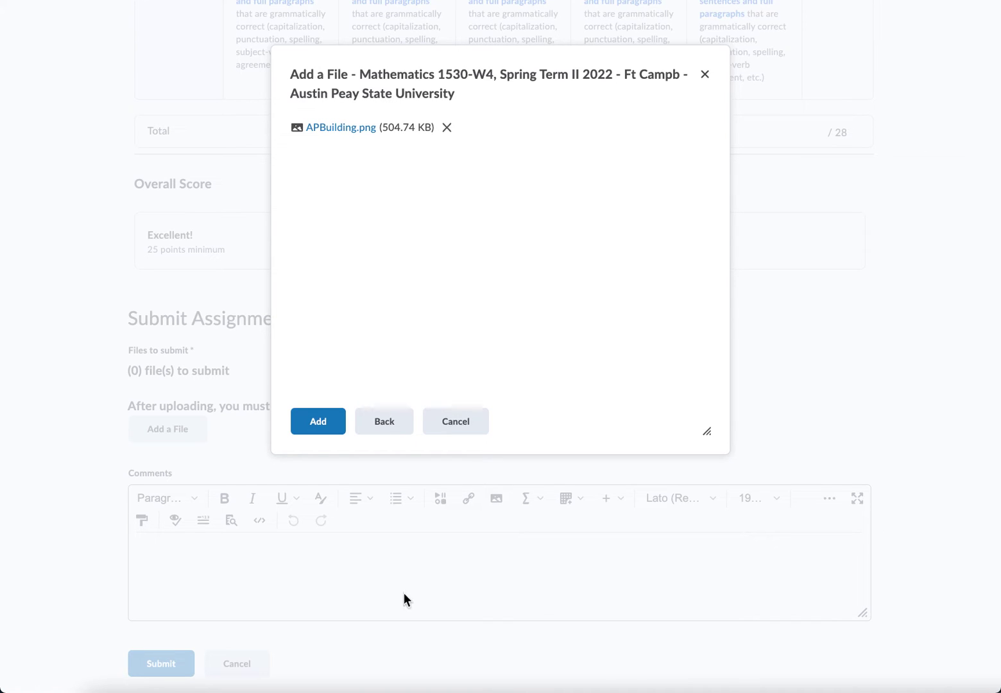
click(319, 423)
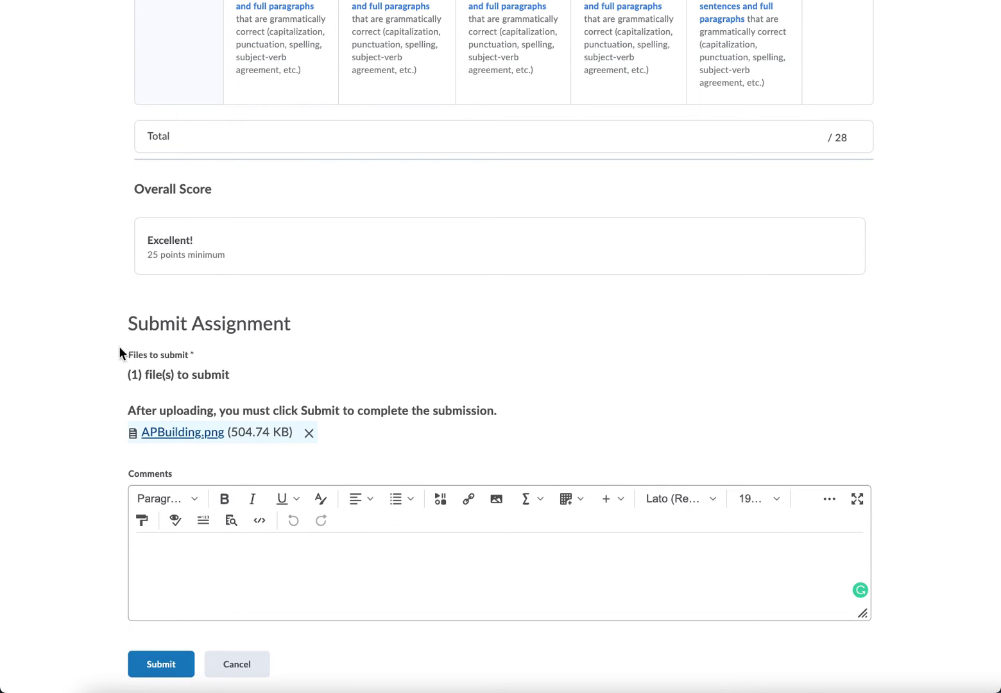
click(142, 663)
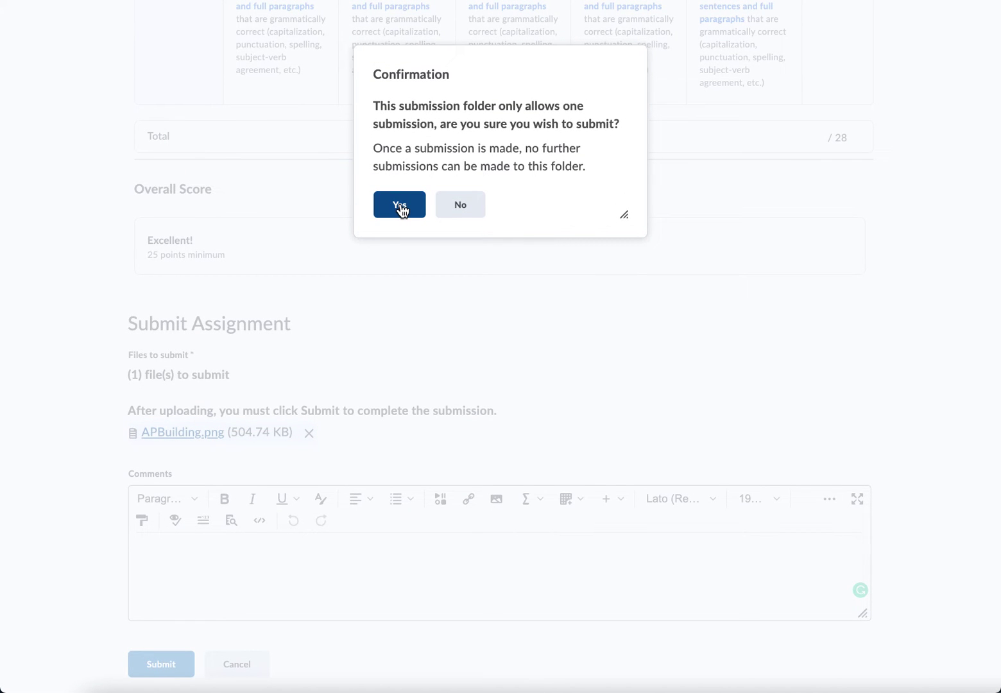
click(399, 205)
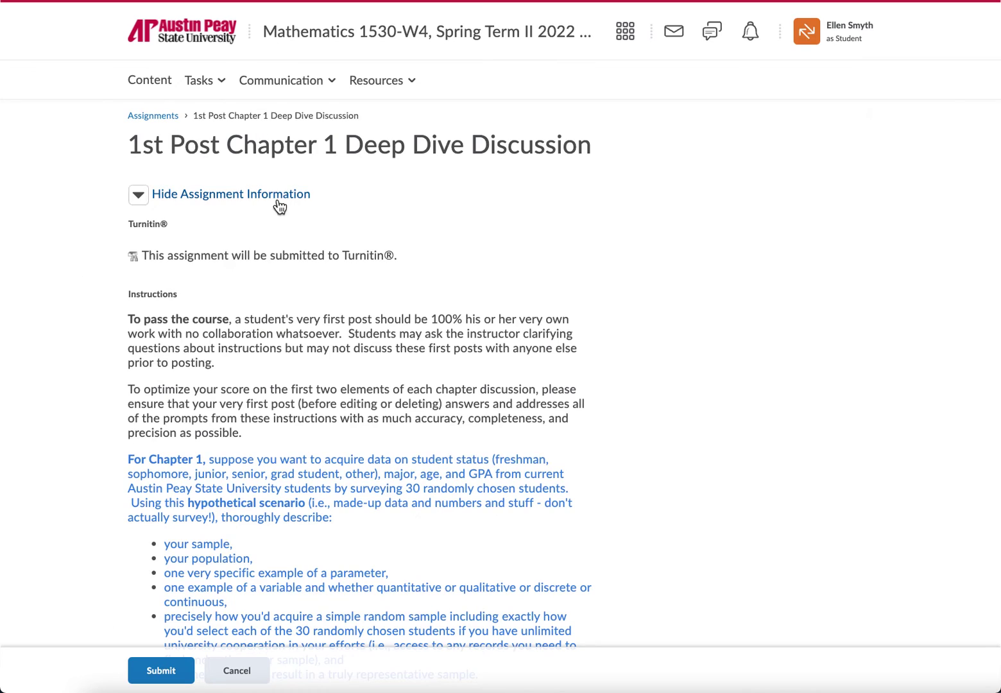
Open the free Microsoft Word, Excel and PowerPoint resource in the course's Getting Started content and look through its Office installation instructions
click(140, 81)
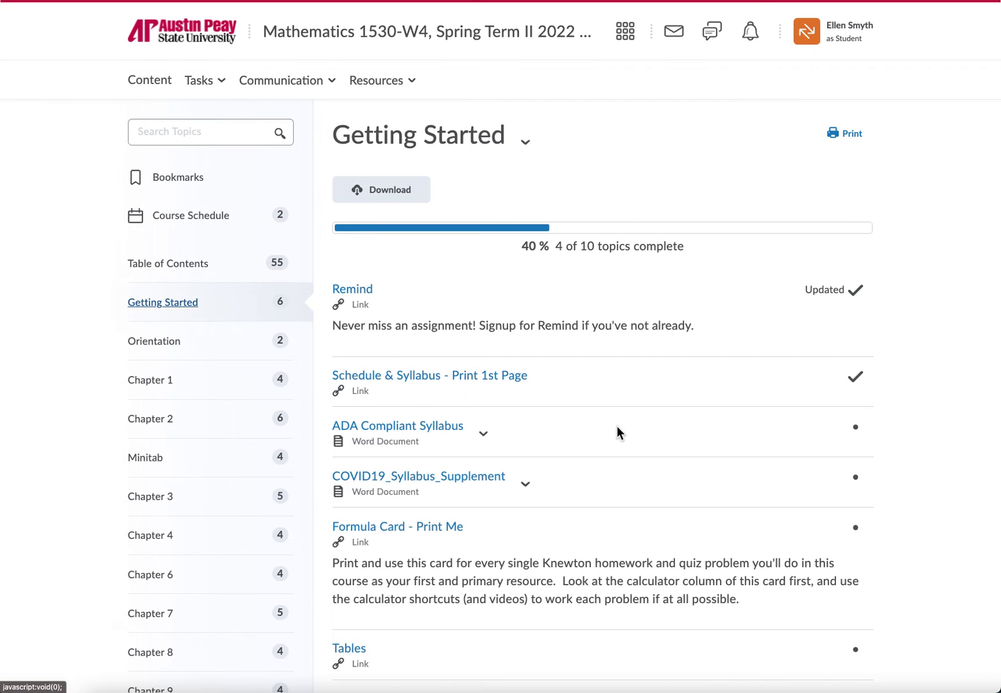
scroll(608, 507, down, 8)
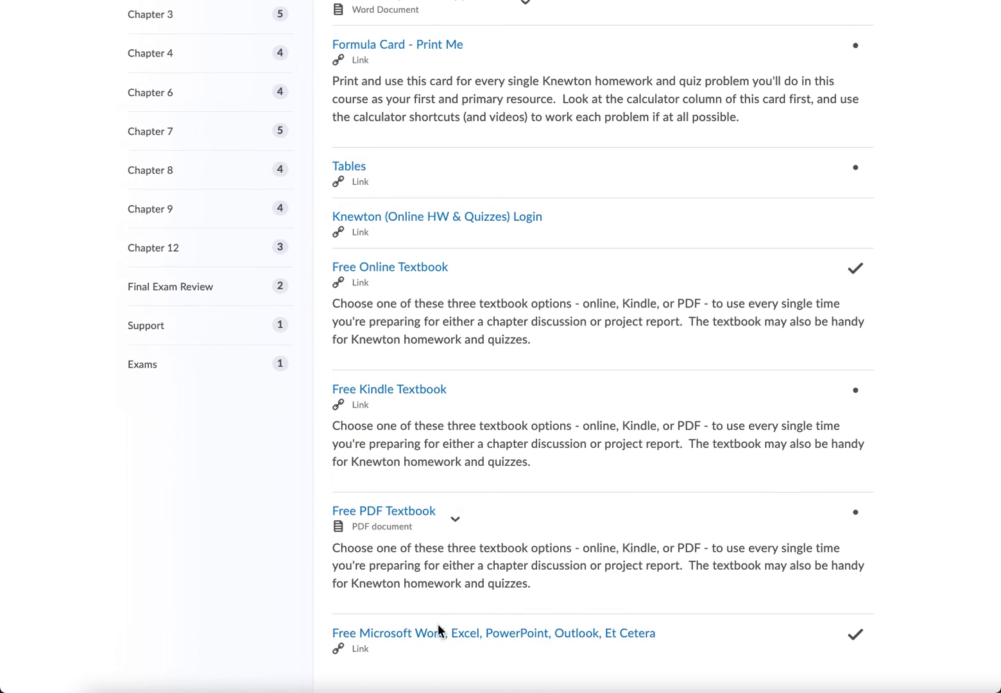
click(438, 632)
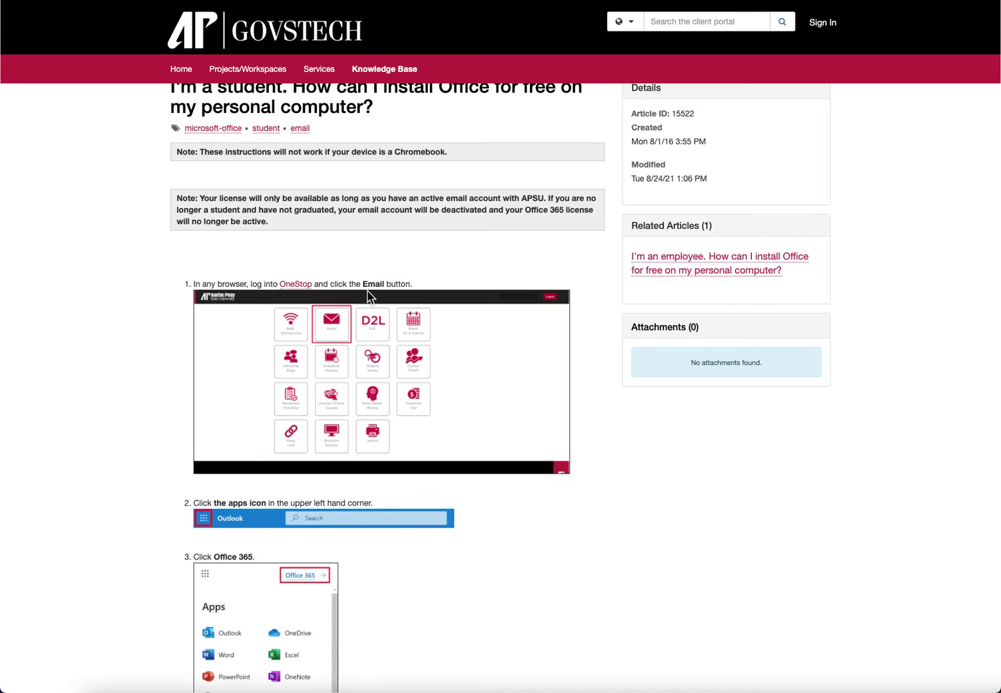
scroll(374, 411, down, 10)
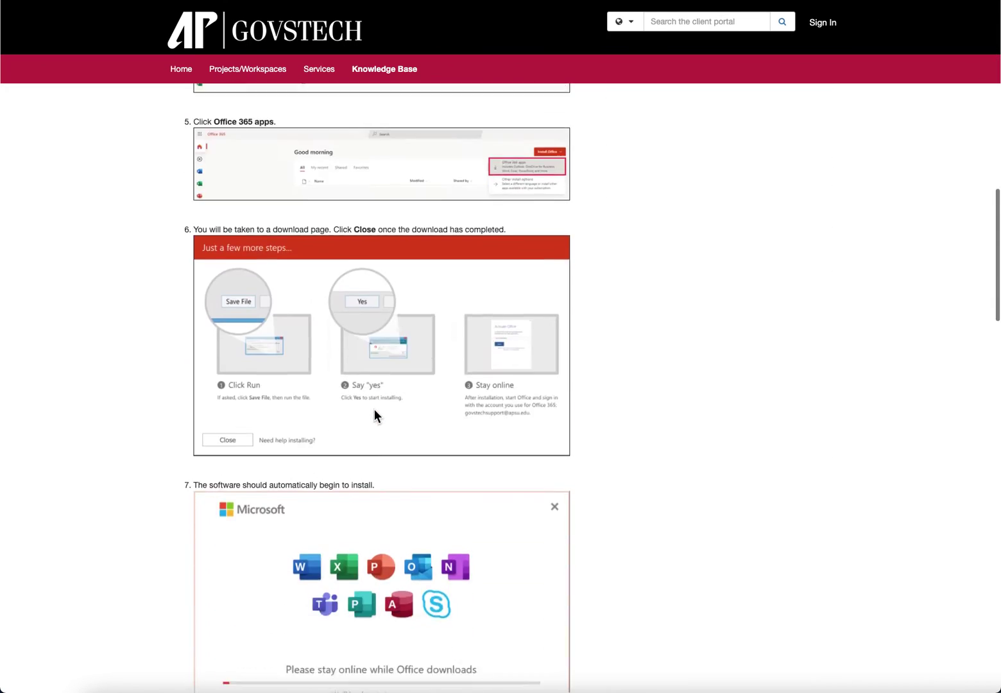
scroll(374, 411, down, 20)
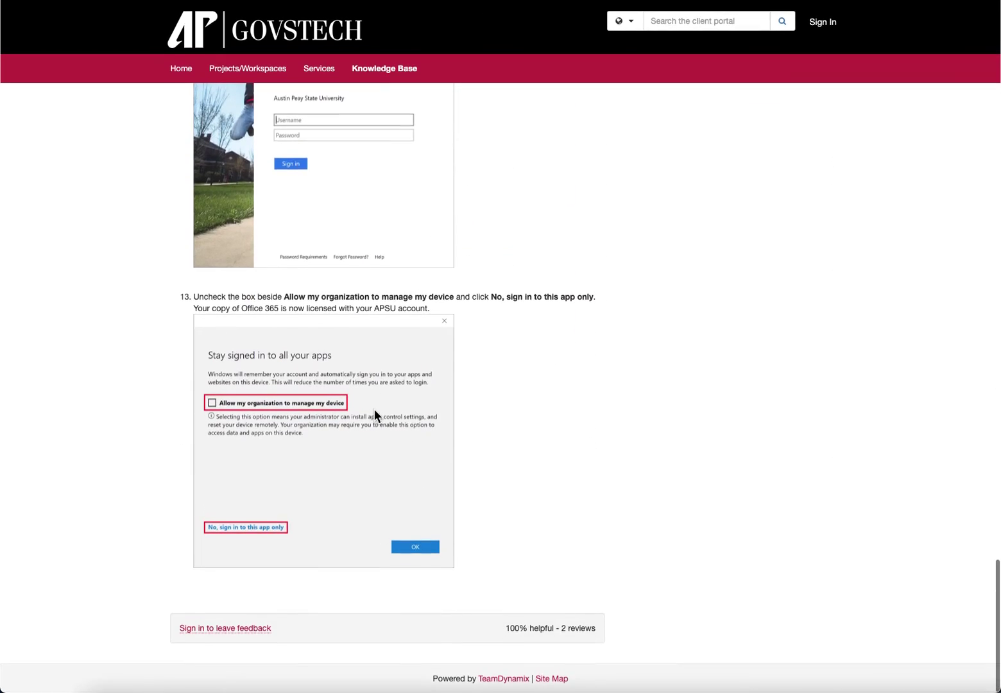
scroll(375, 409, up, 20)
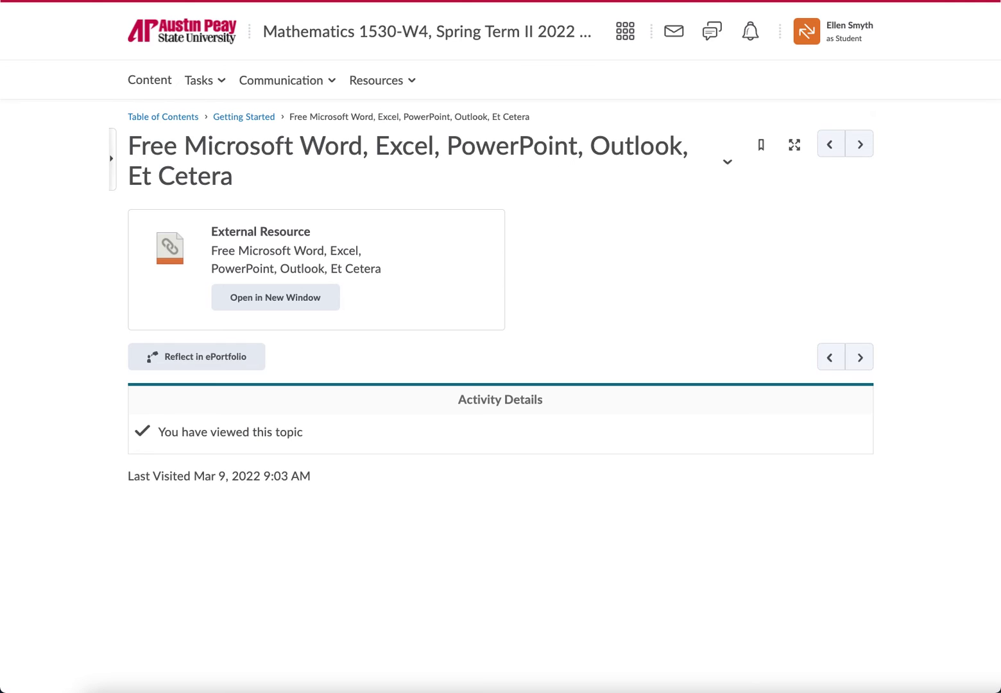
Exit the student view of the course to return to the instructor role
click(839, 39)
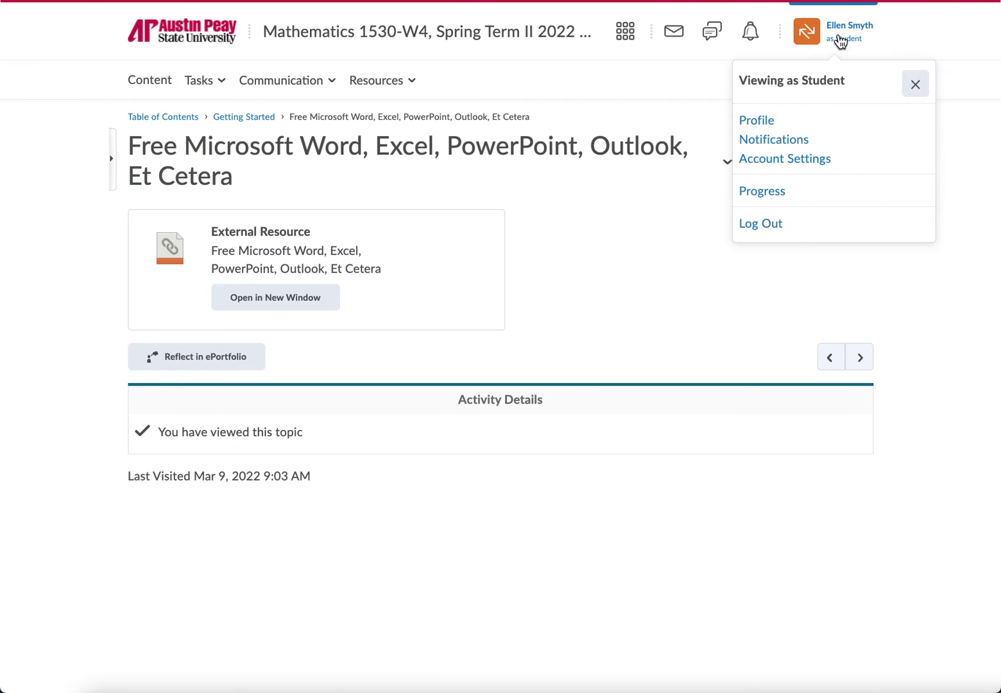
click(917, 85)
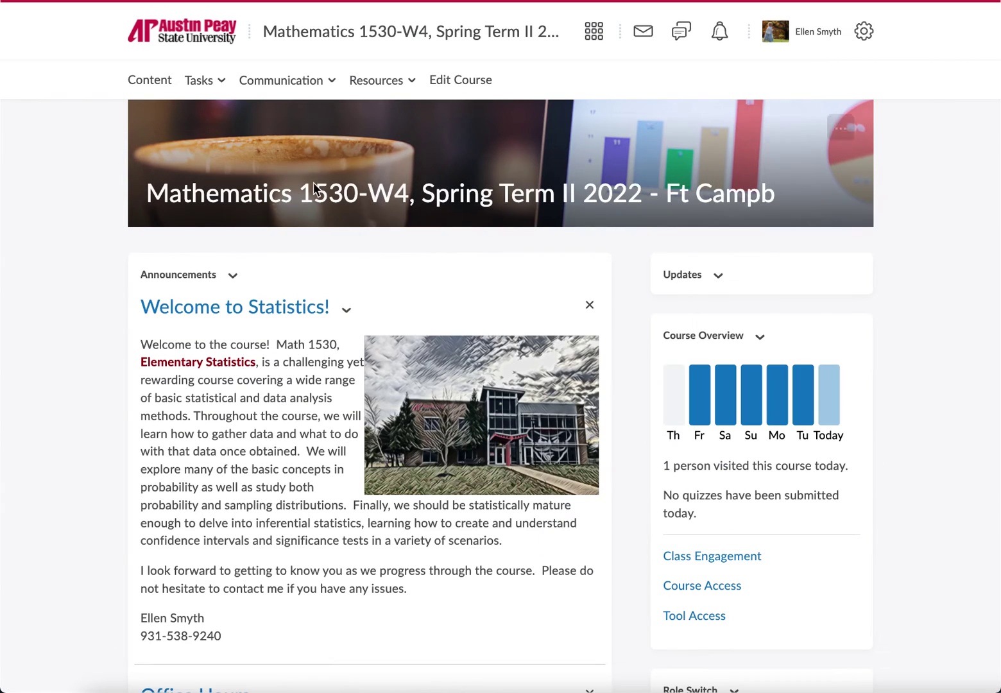
Open the Chapter 1 Deep Dive topic under Required Chapter Discussions in the course's discussion list
click(276, 85)
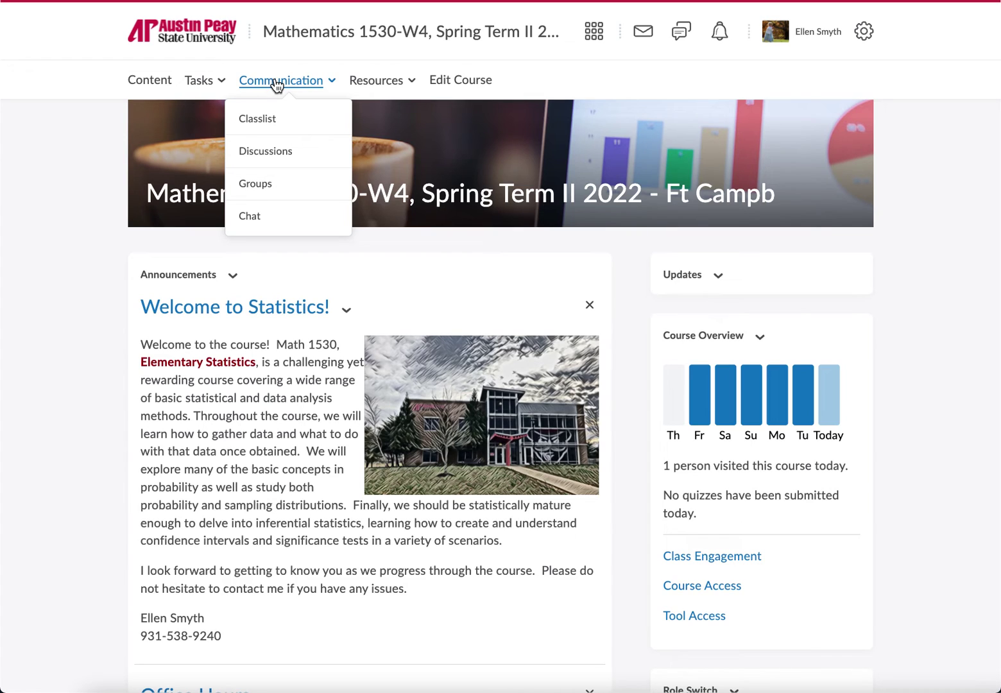
click(260, 152)
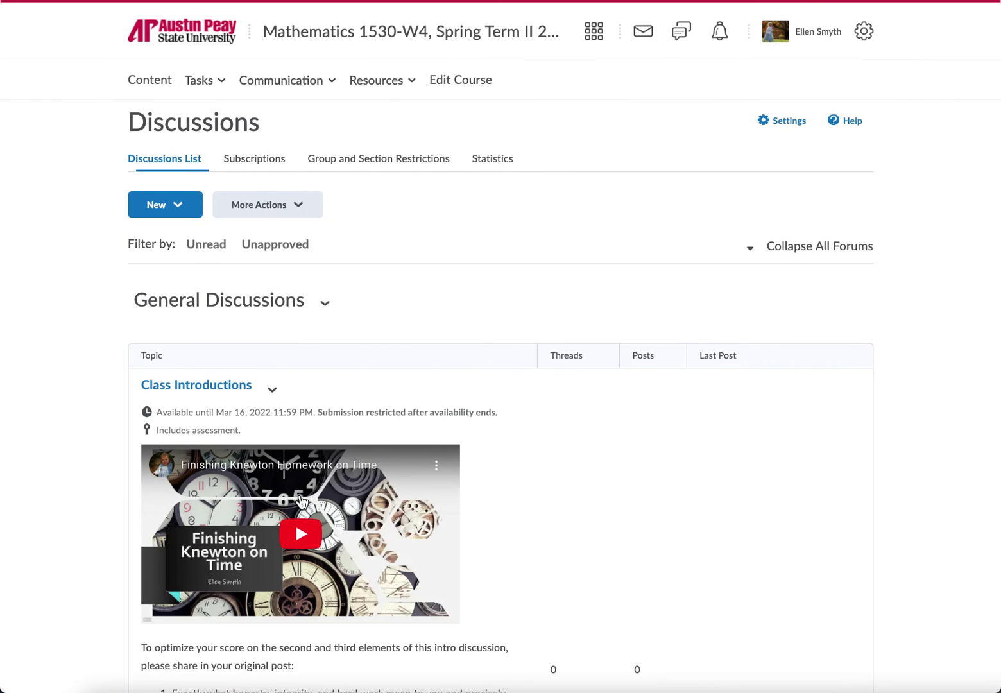
scroll(301, 503, down, 1)
scroll(302, 502, down, 18)
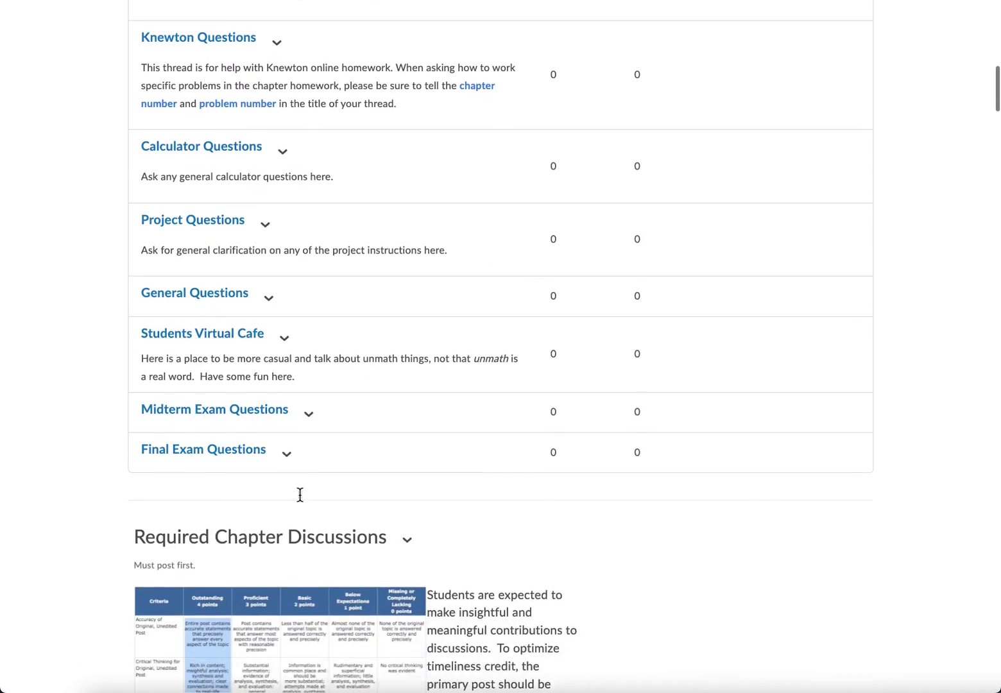
scroll(299, 500, down, 10)
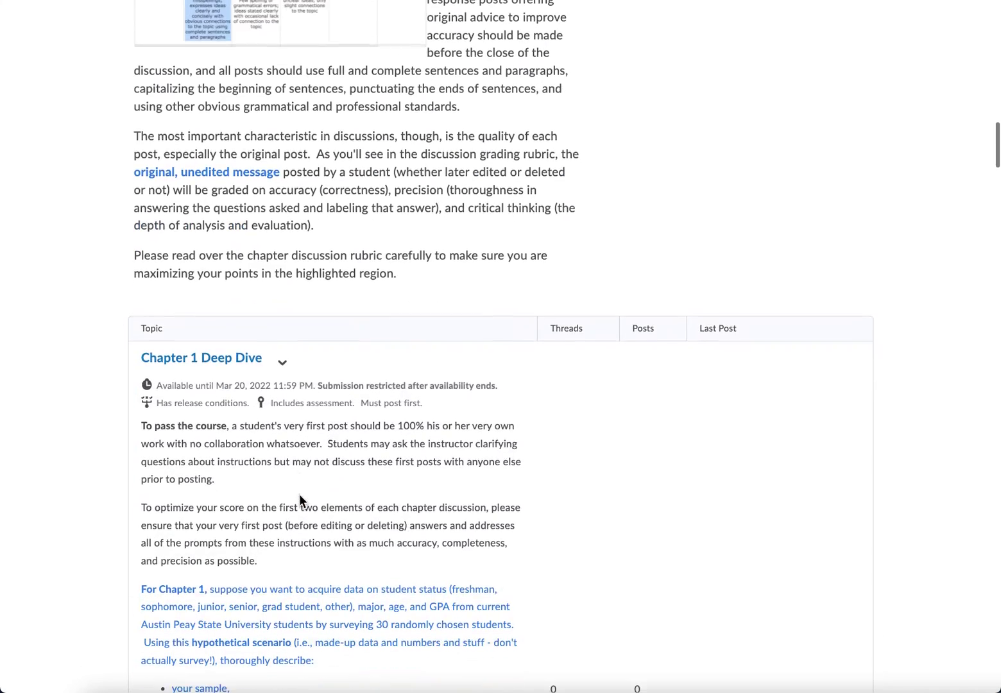
click(198, 362)
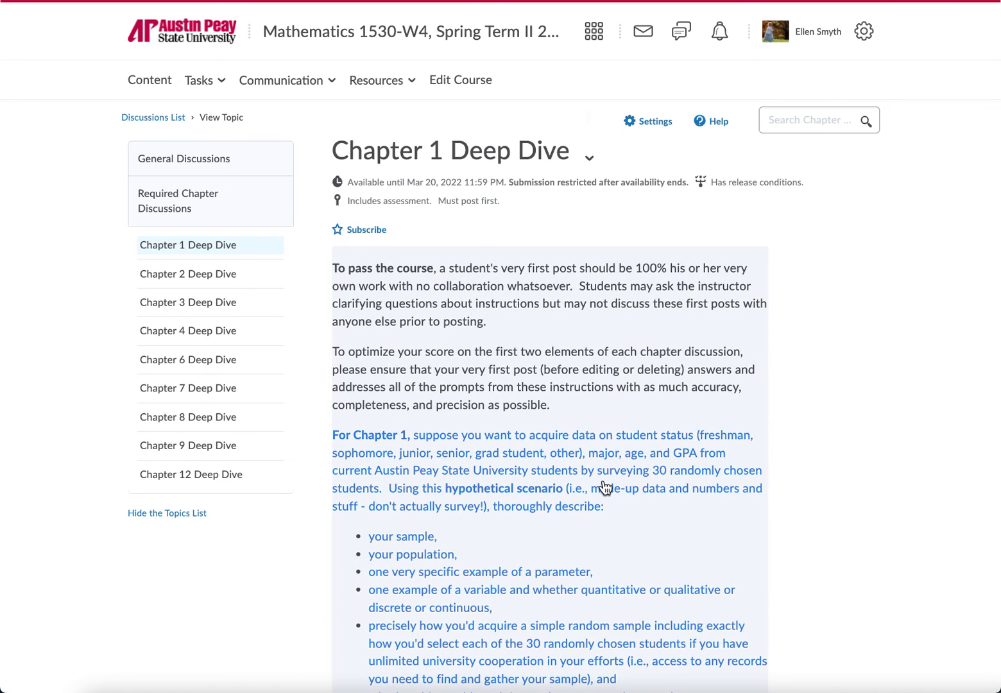
Read through the topic's posting instructions and start a new thread in it
scroll(604, 488, down, 4)
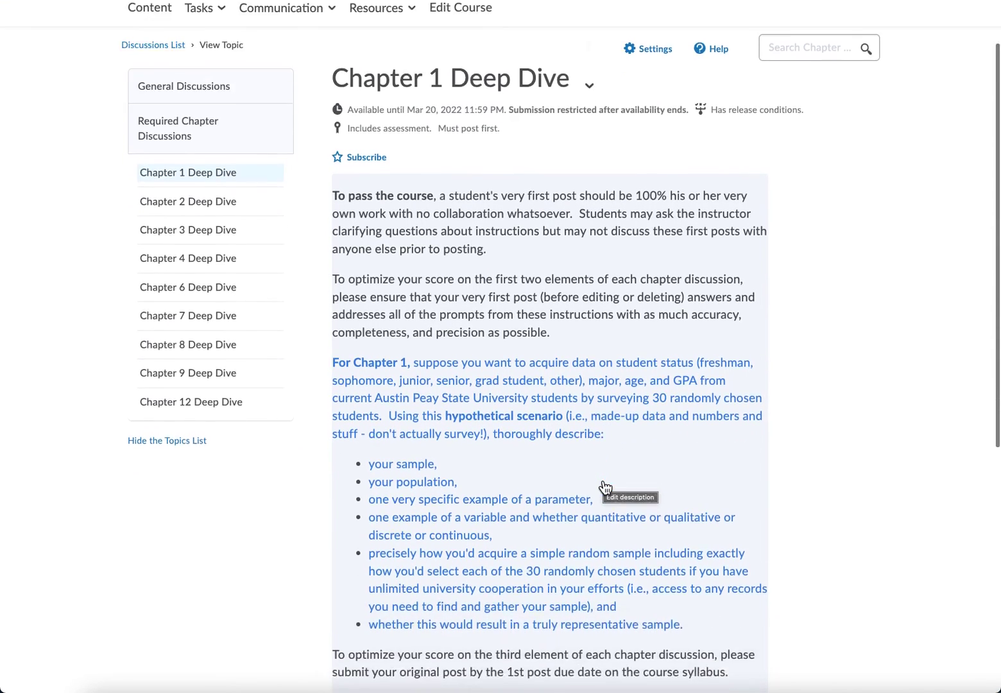
scroll(604, 488, down, 5)
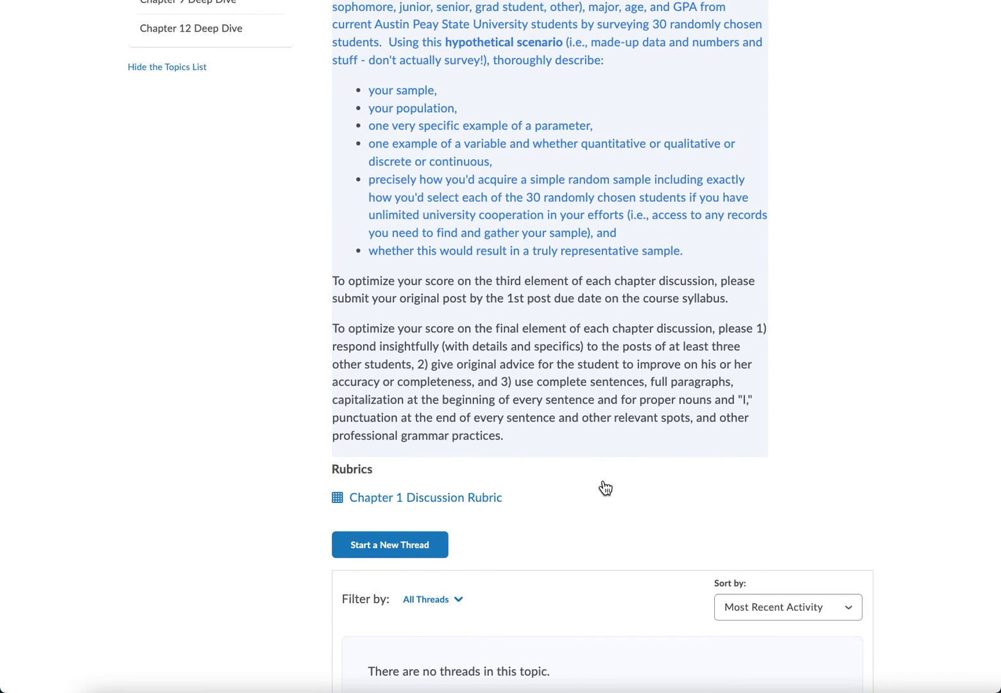
click(385, 551)
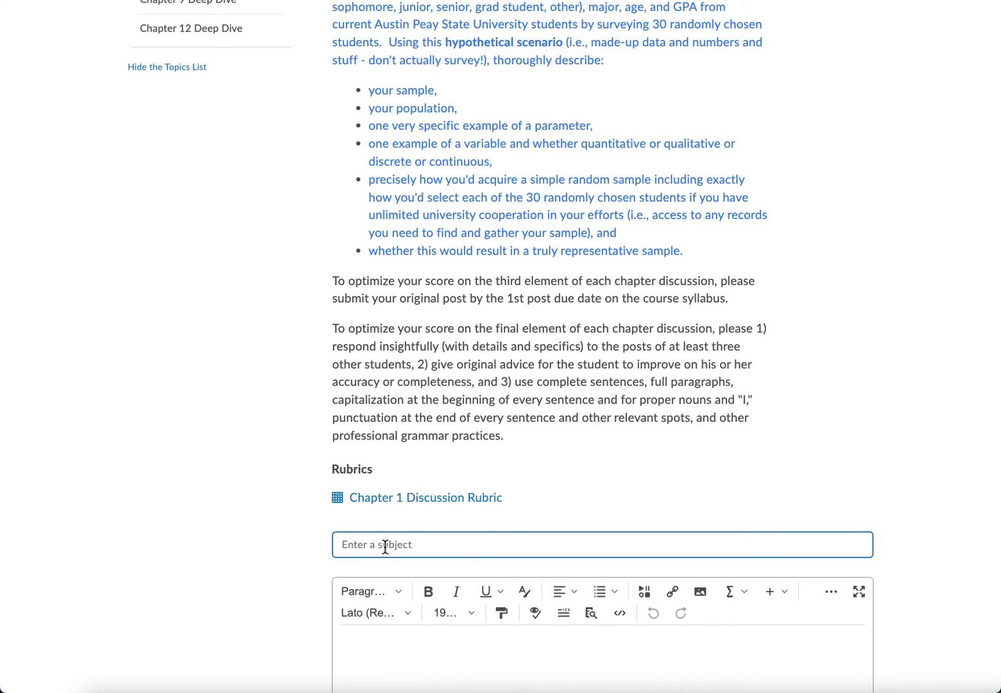
Switch to Word and open a recent partial syllabus document to copy its content
click(794, 686)
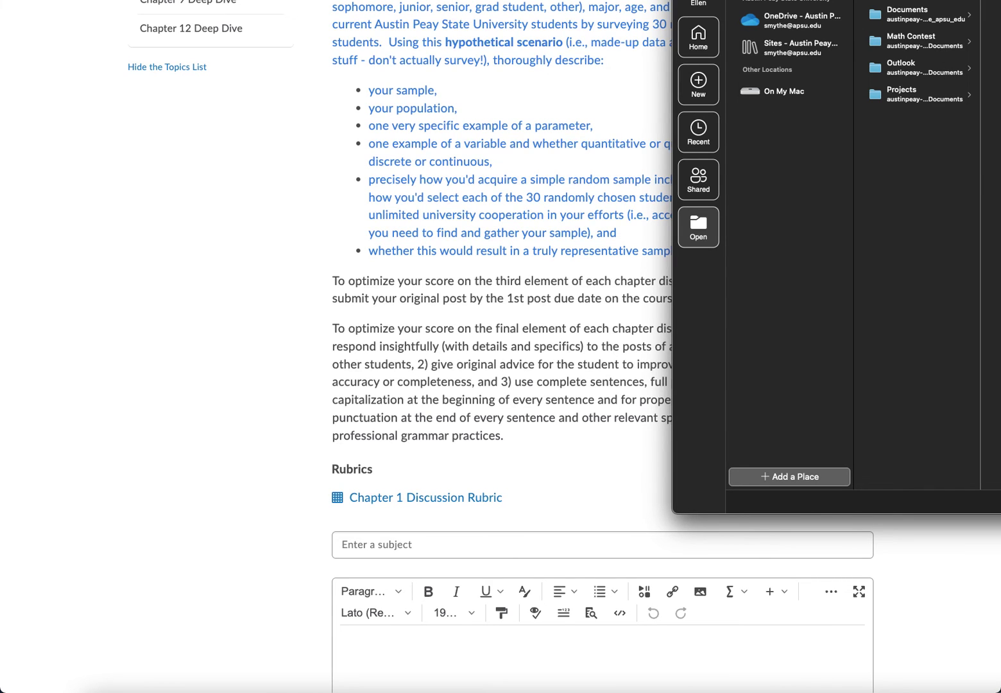
click(72, 0)
mouse_move(84, 1)
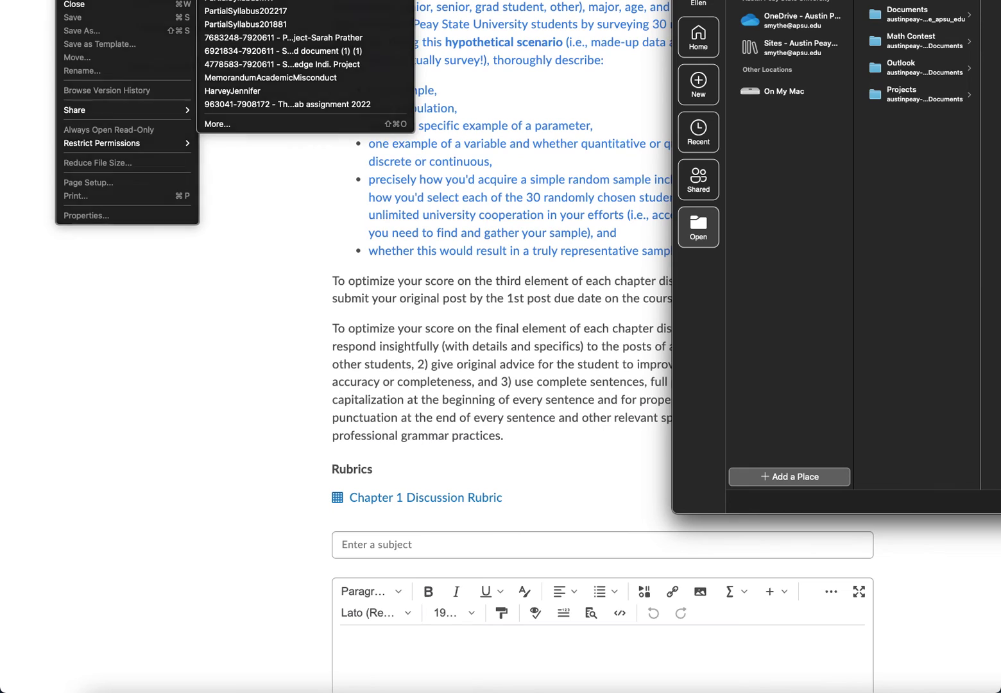
click(244, 5)
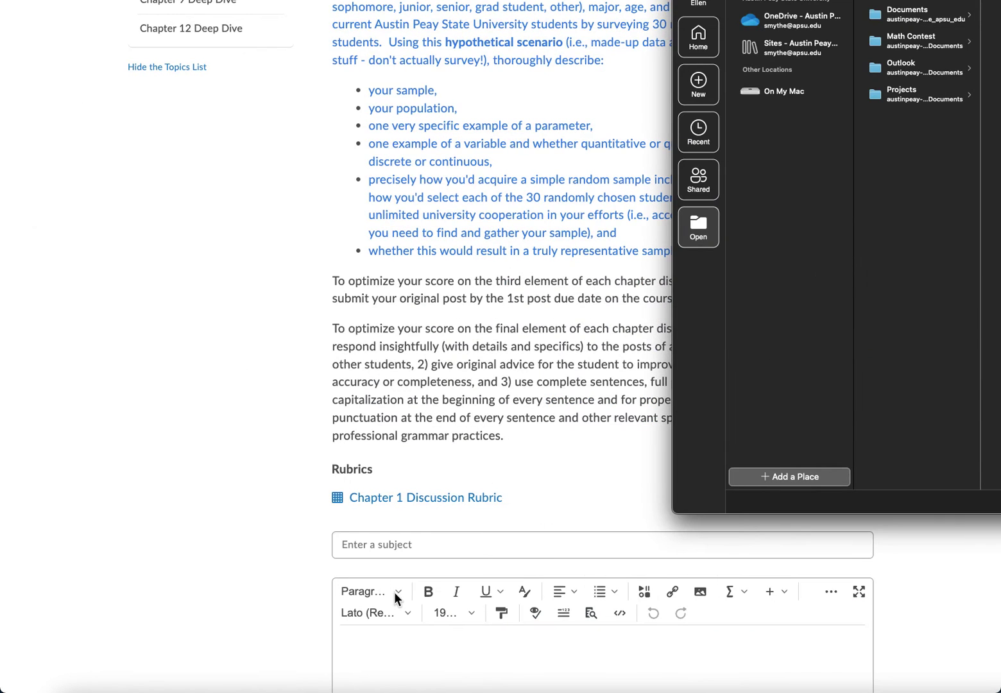
Give the new thread the subject "Syllabus Trial Post" and paste the copied syllabus content into its message body
click(369, 544)
text(Syllabus Trial Post)
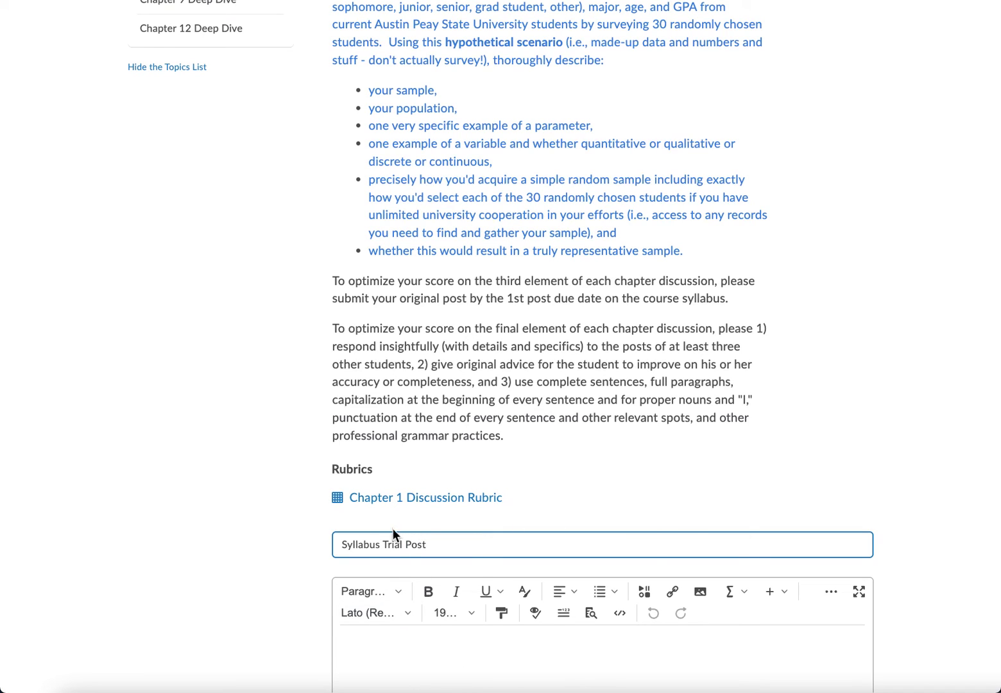
scroll(450, 559, down, 4)
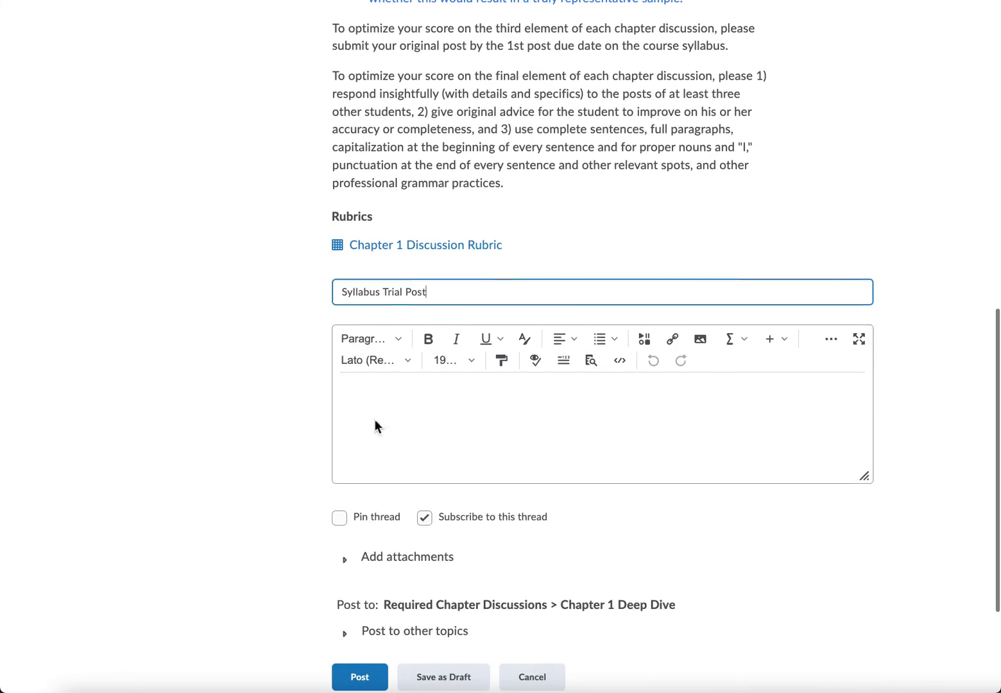
click(371, 405)
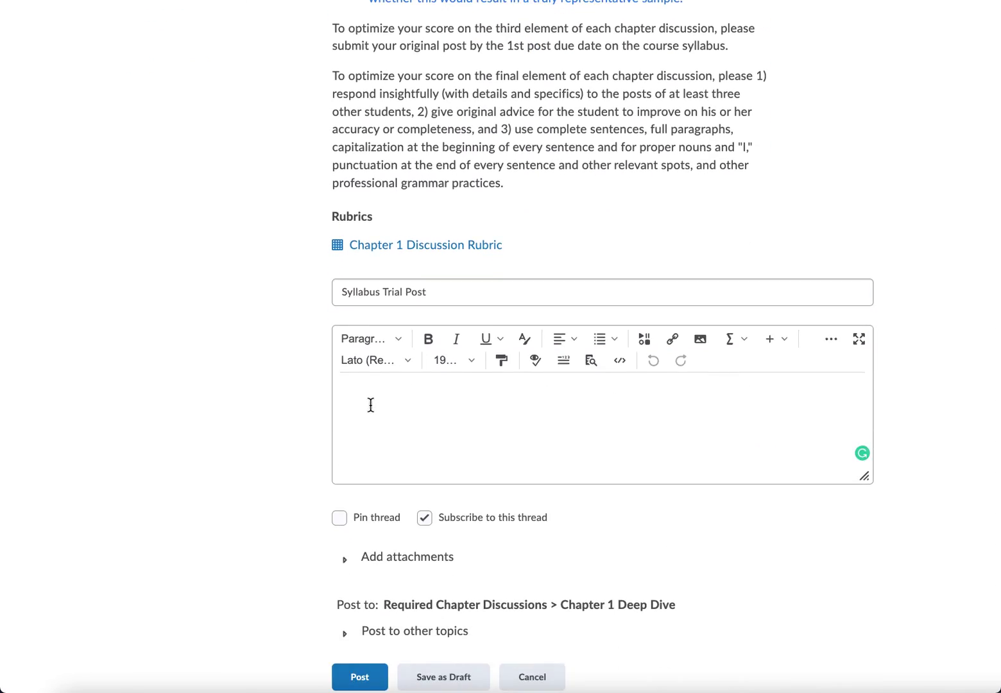
key(super+v)
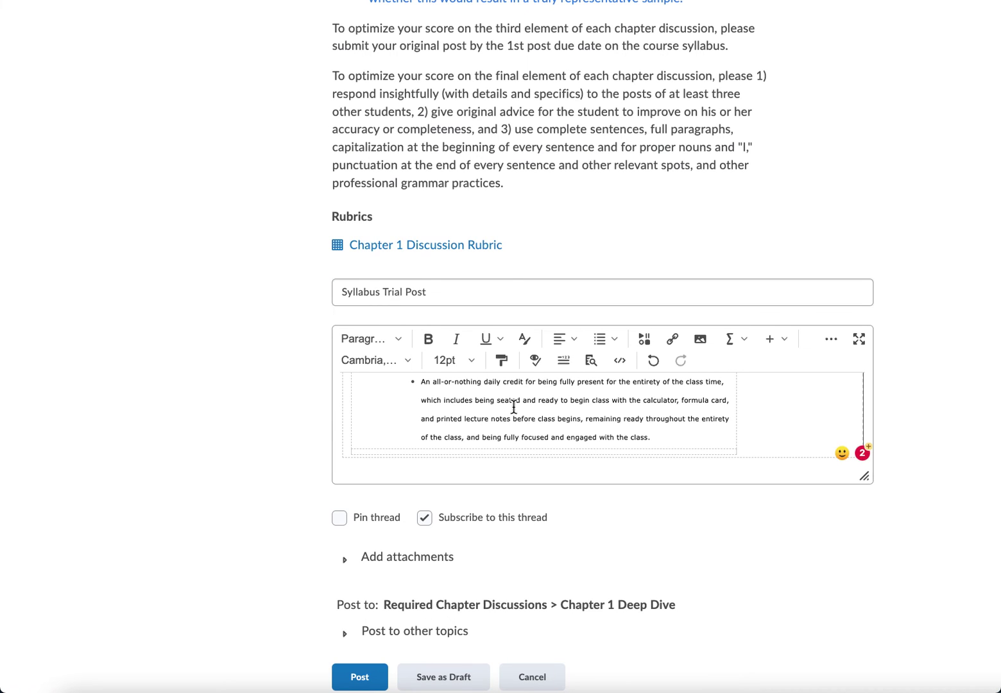
Enlarge the message editor to full screen and examine the pasted due-date schedule, Remind image, materials list and grading tables
click(859, 338)
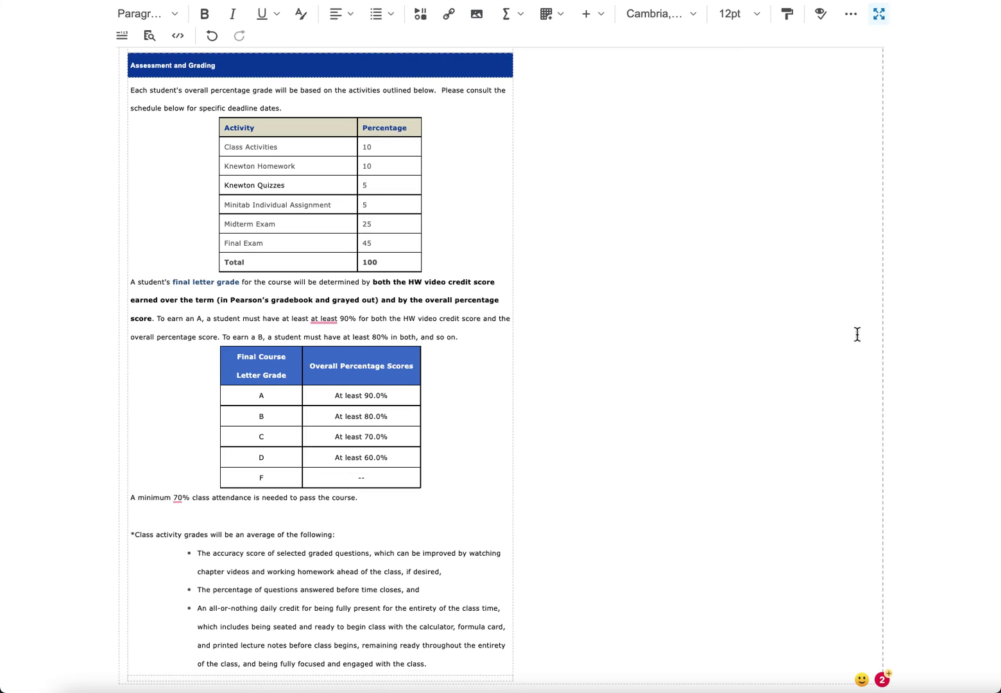
scroll(357, 258, up, 10)
scroll(357, 258, down, 6)
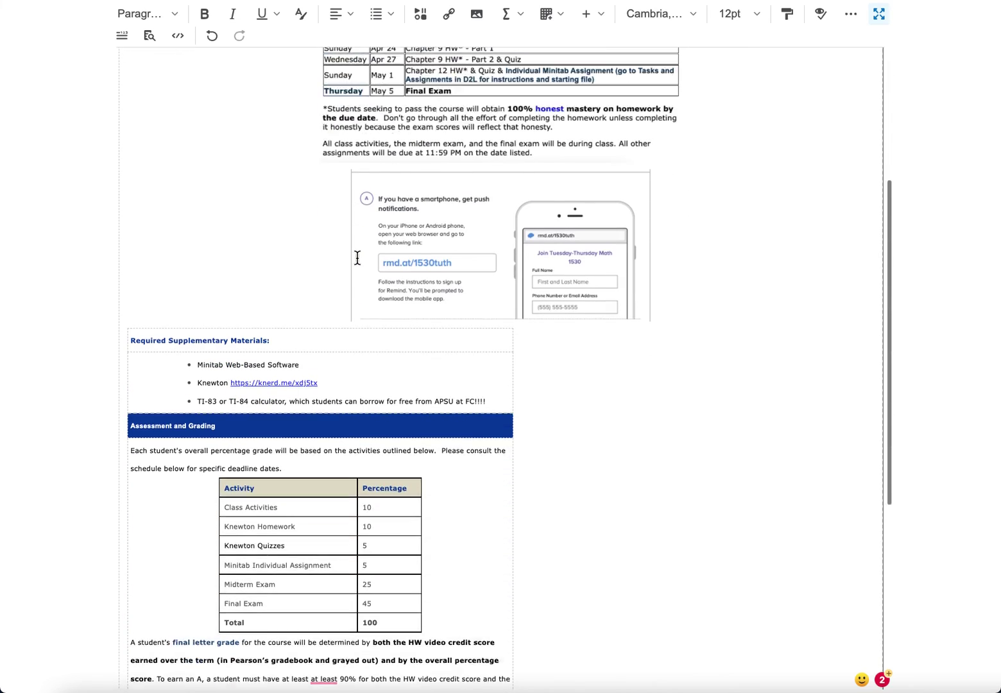
scroll(358, 258, down, 4)
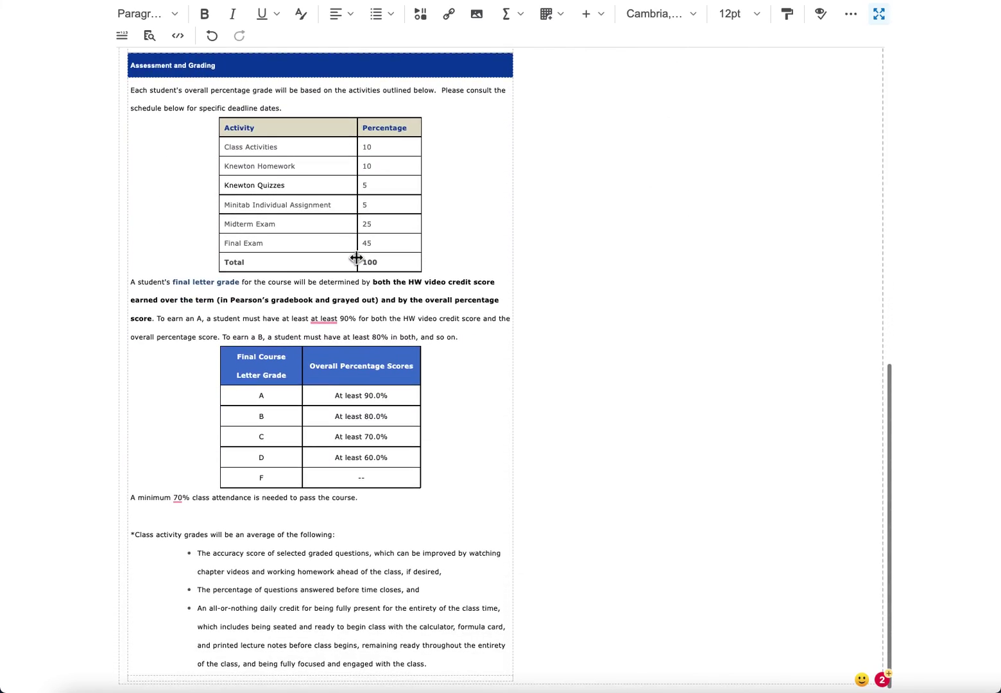
scroll(356, 258, up, 2)
scroll(357, 258, up, 3)
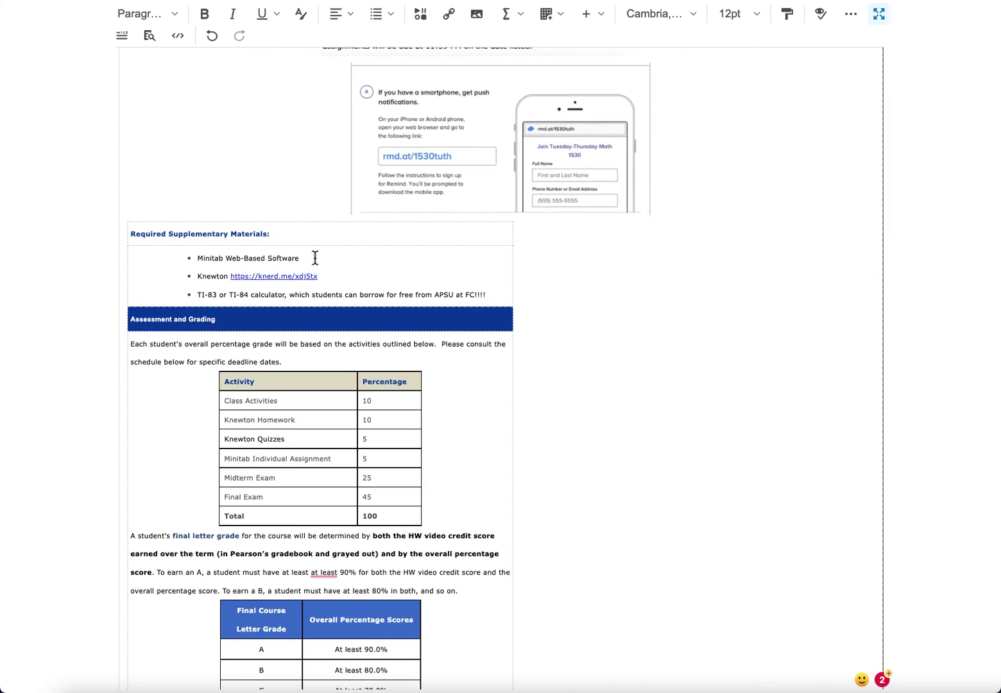
click(315, 258)
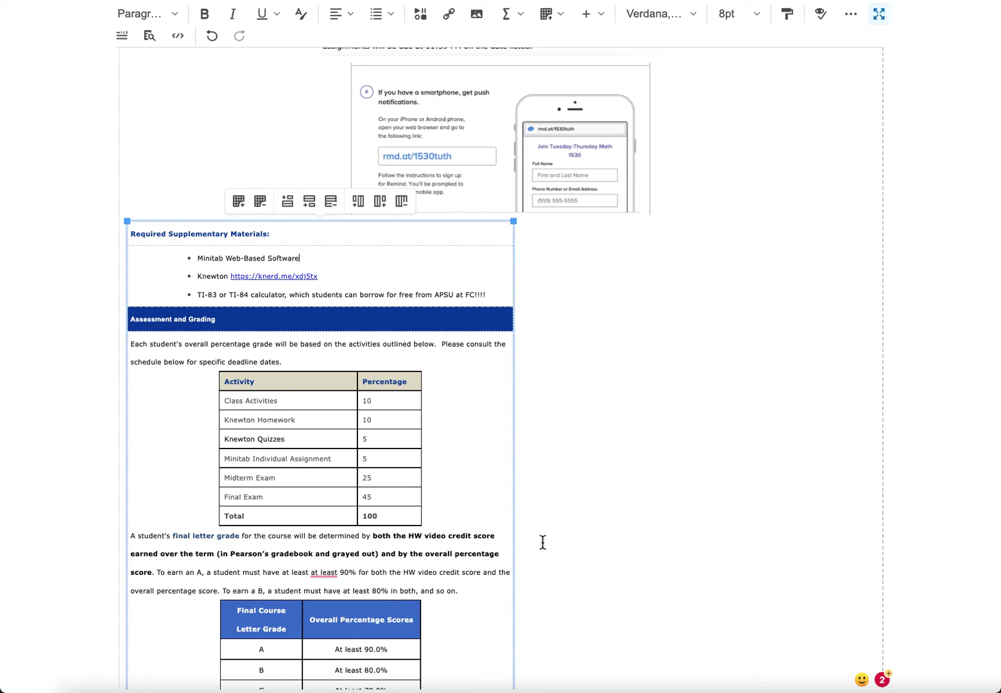
scroll(499, 443, up, 6)
scroll(499, 444, down, 10)
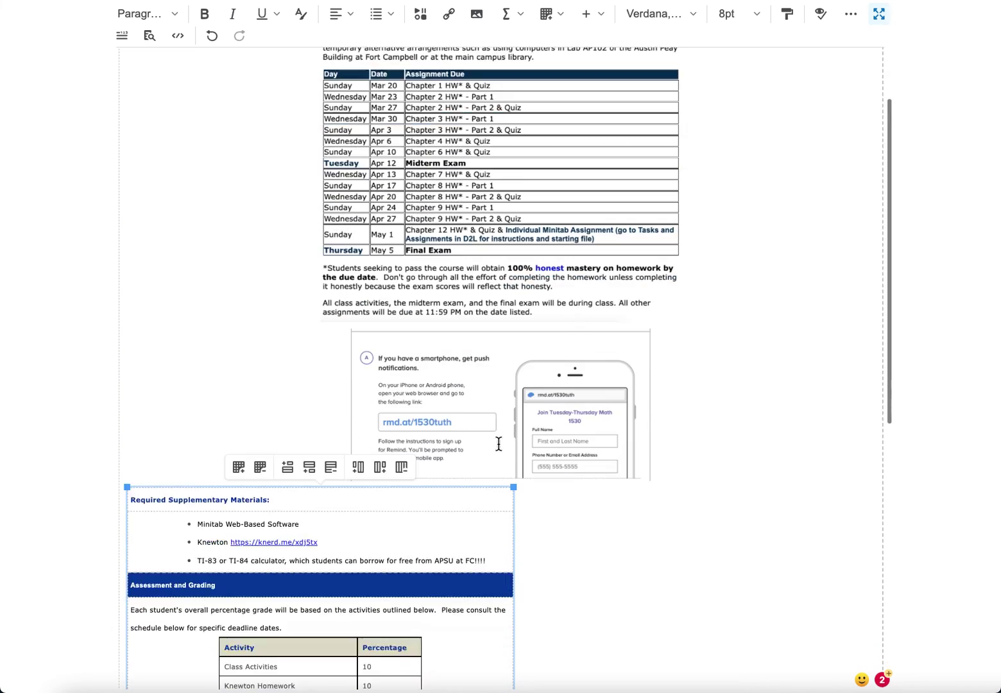
Return the message editor to normal size and post the thread to the Chapter 1 Deep Dive topic
click(880, 18)
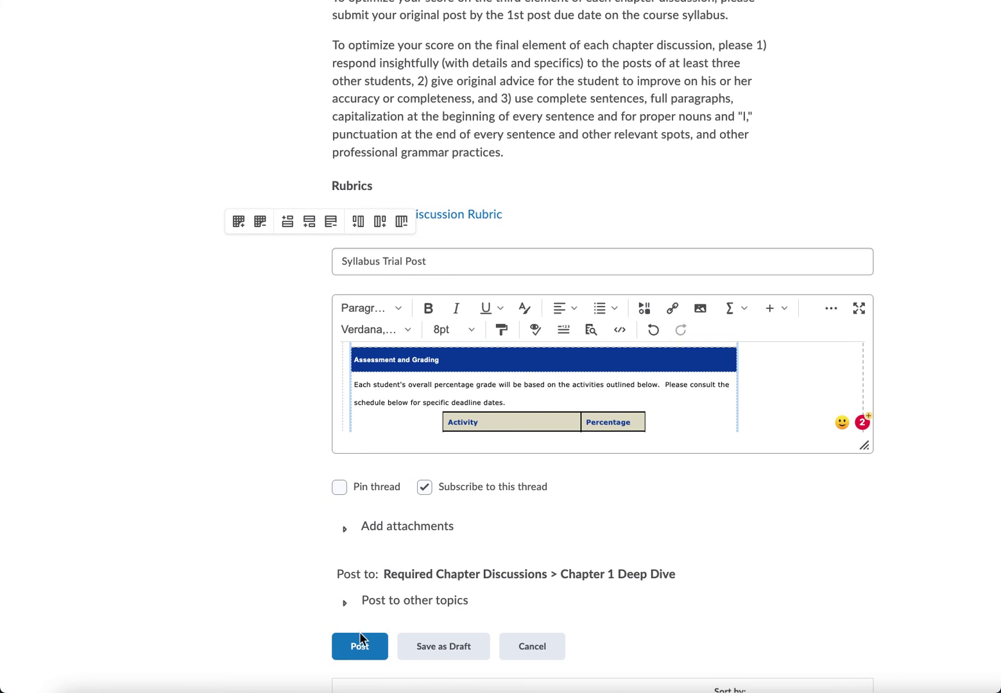
click(364, 652)
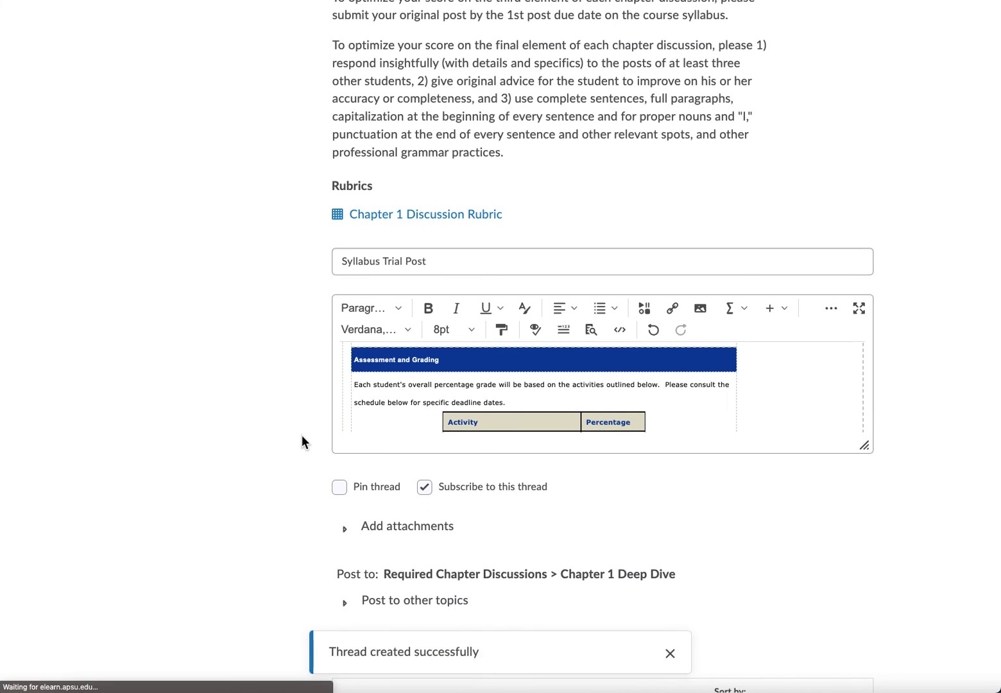
Expand the Syllabus Trial Post thread and check how its schedule, image, materials list, grading tables and attachments are displayed
scroll(302, 435, down, 10)
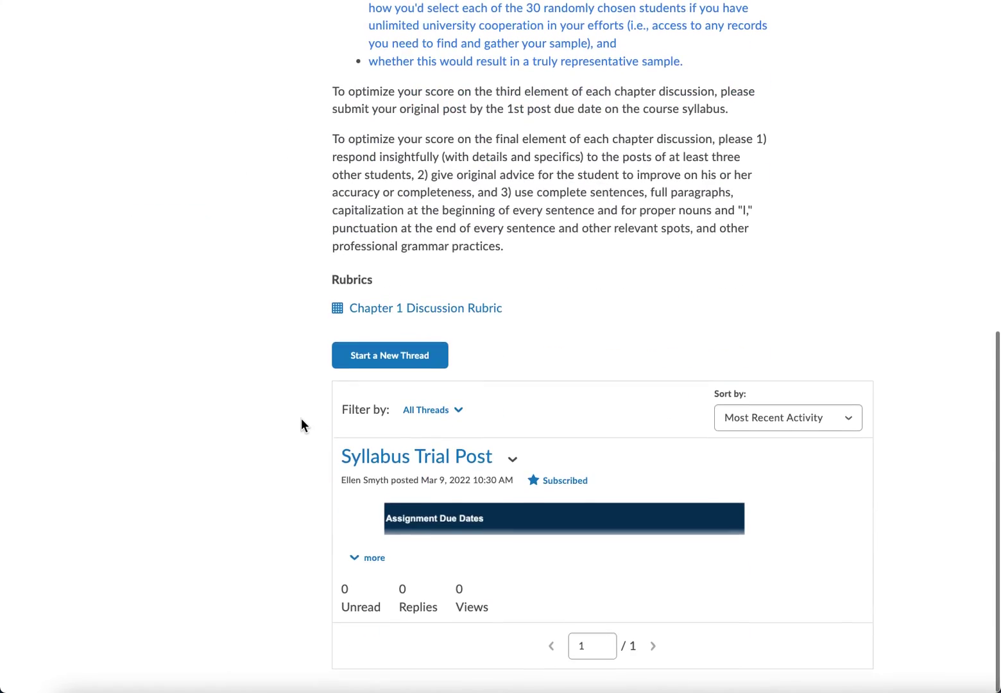
click(364, 568)
scroll(566, 420, down, 7)
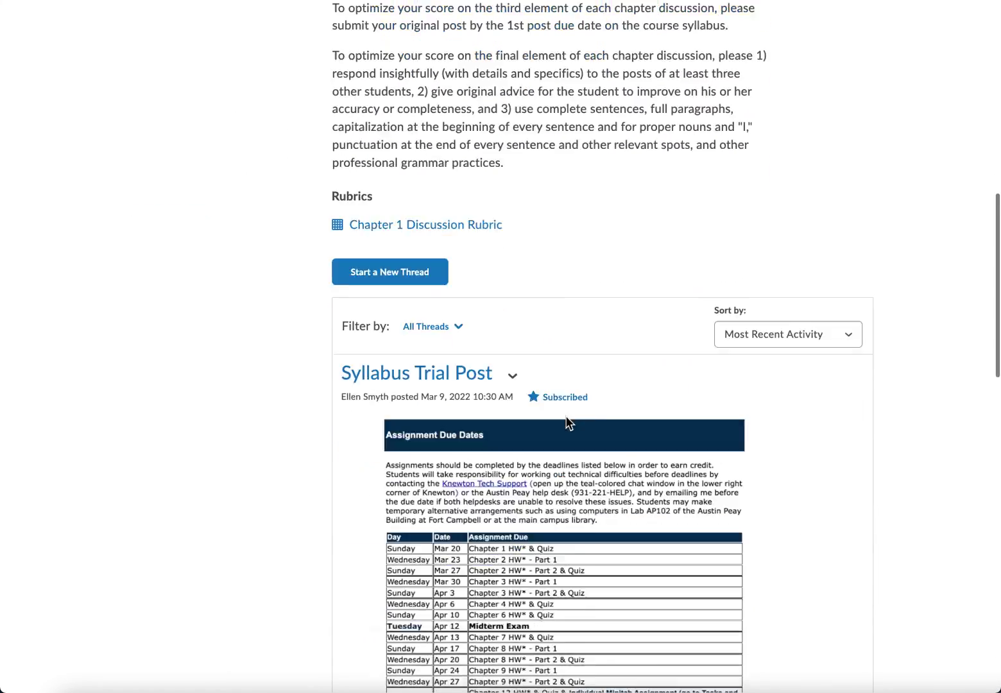
scroll(566, 421, down, 4)
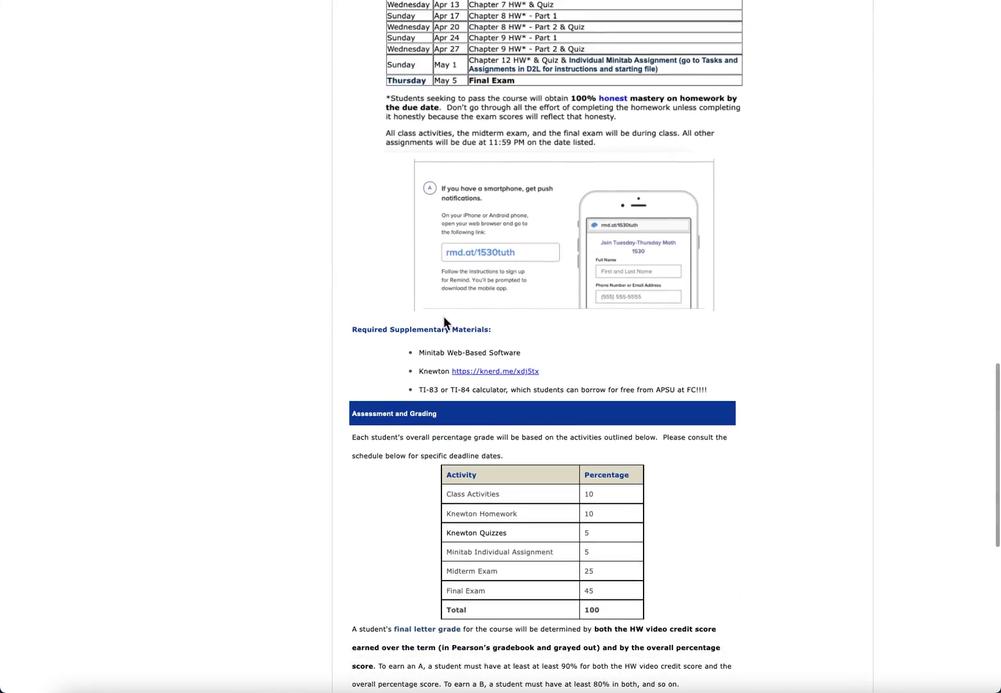
scroll(445, 324, down, 4)
scroll(443, 317, down, 4)
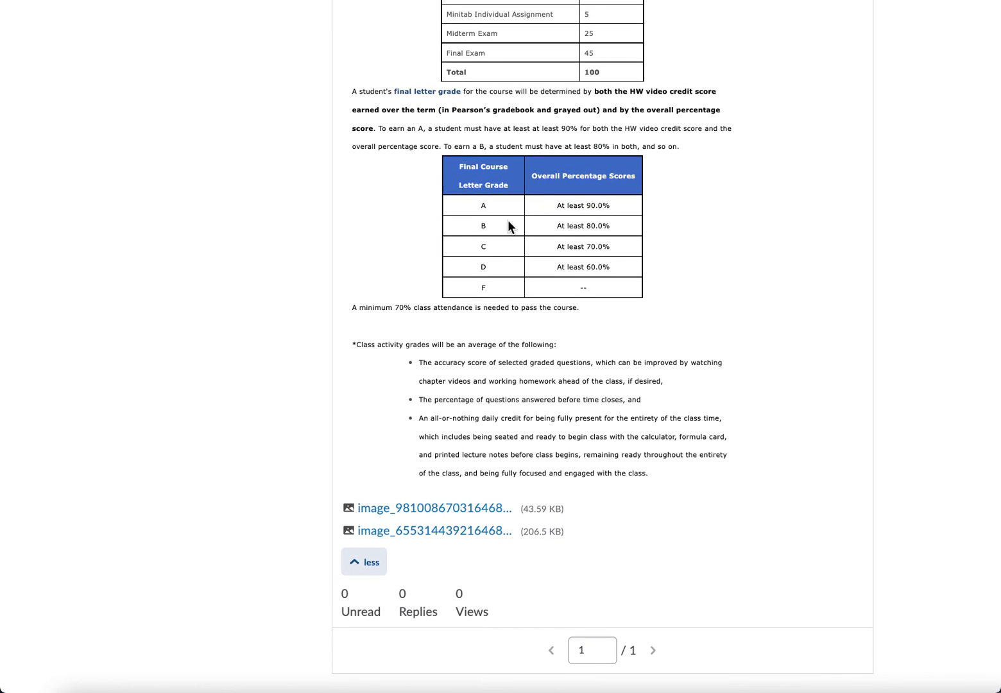
scroll(508, 220, up, 8)
scroll(508, 220, up, 3)
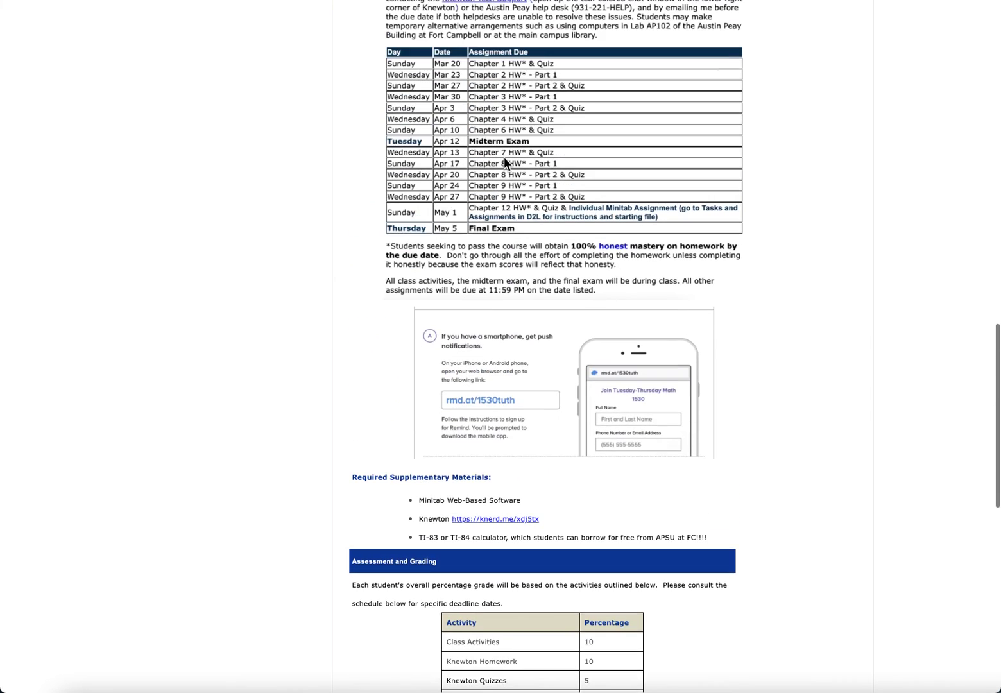
scroll(499, 357, down, 3)
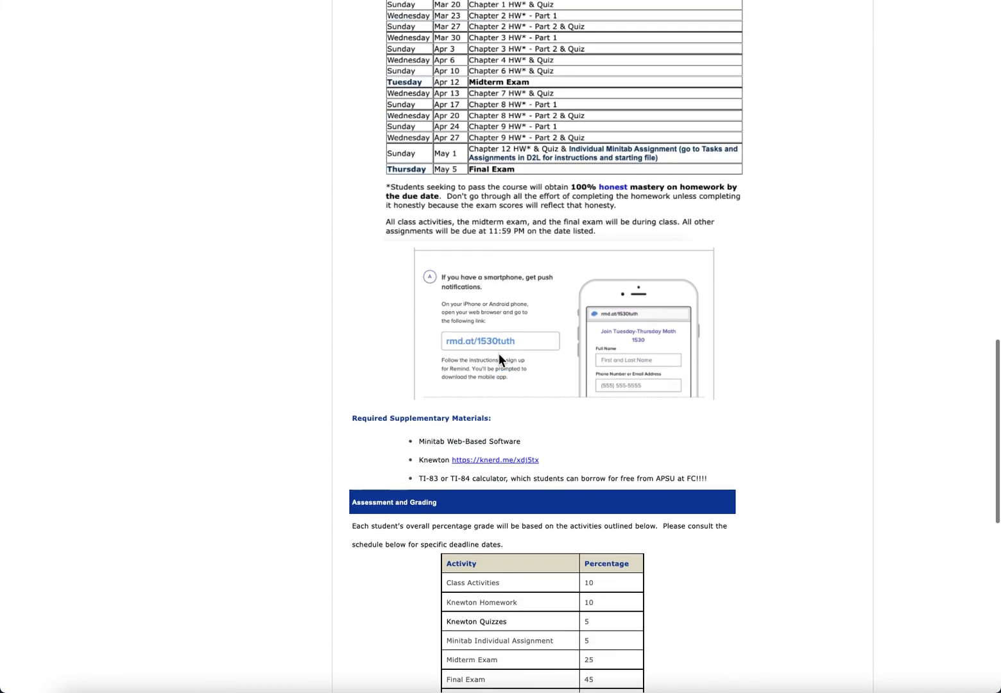
scroll(537, 487, down, 8)
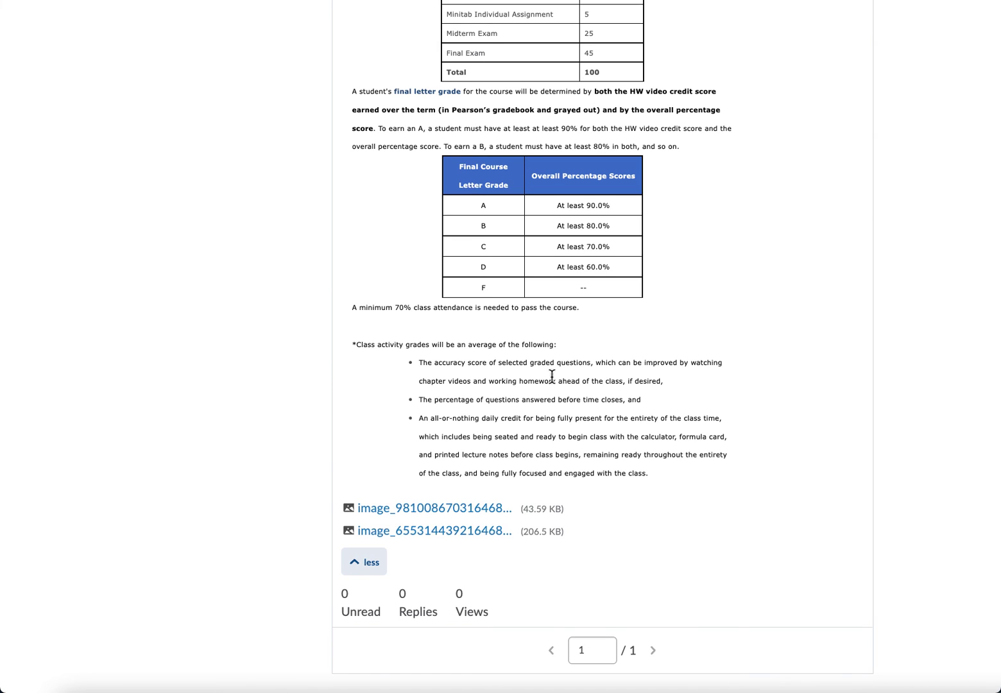
scroll(552, 376, up, 15)
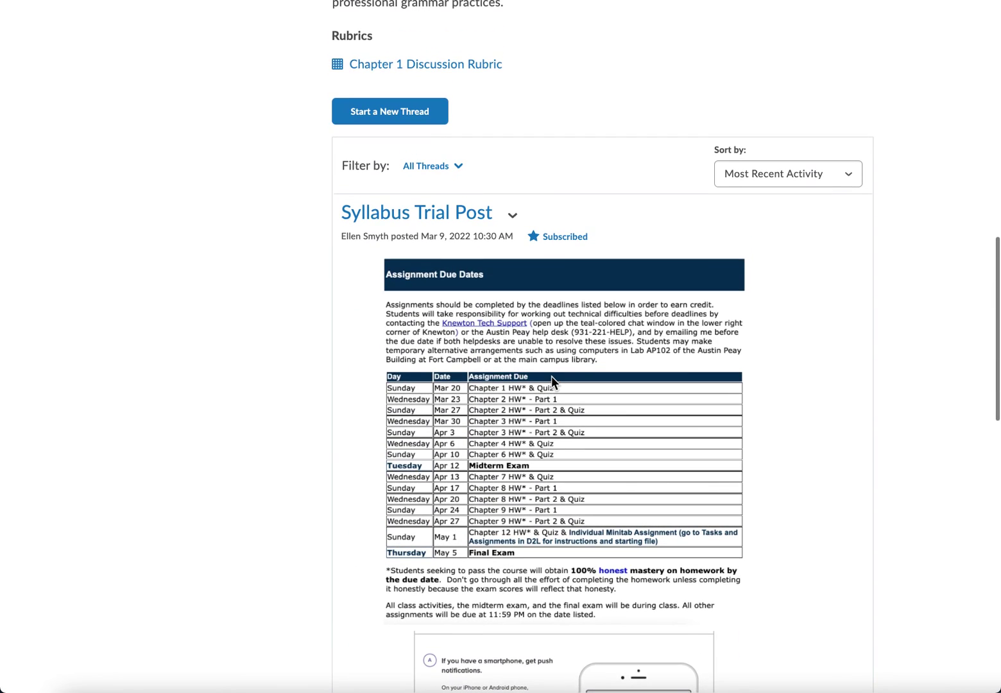
scroll(551, 413, down, 10)
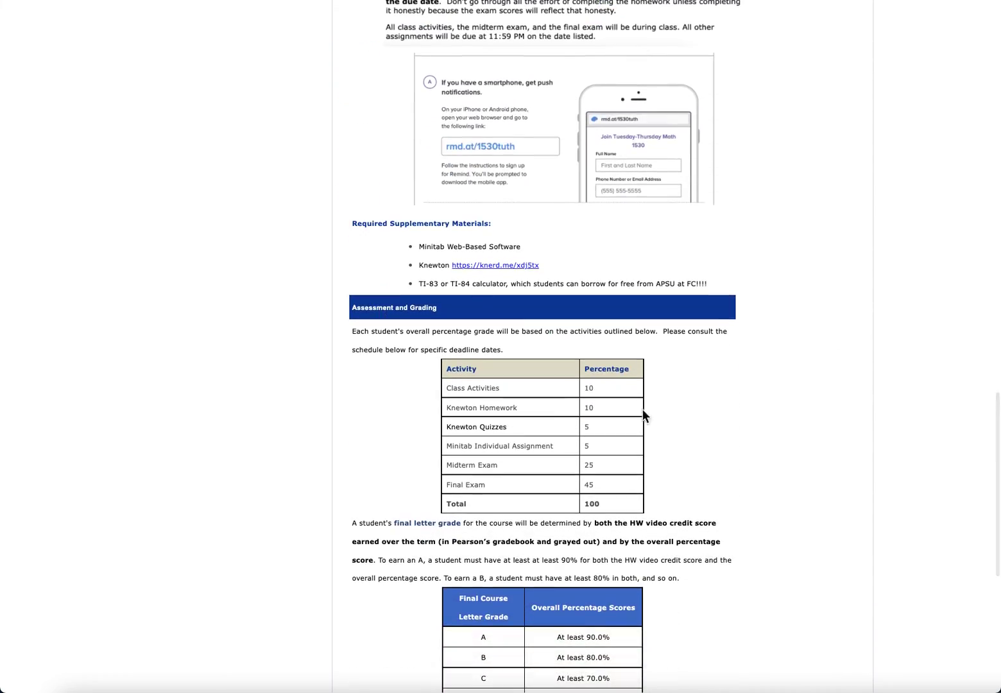
scroll(643, 411, down, 8)
Review the Chapter 1 Deep Dive instructions again together with the full posted thread beneath them
scroll(608, 458, up, 20)
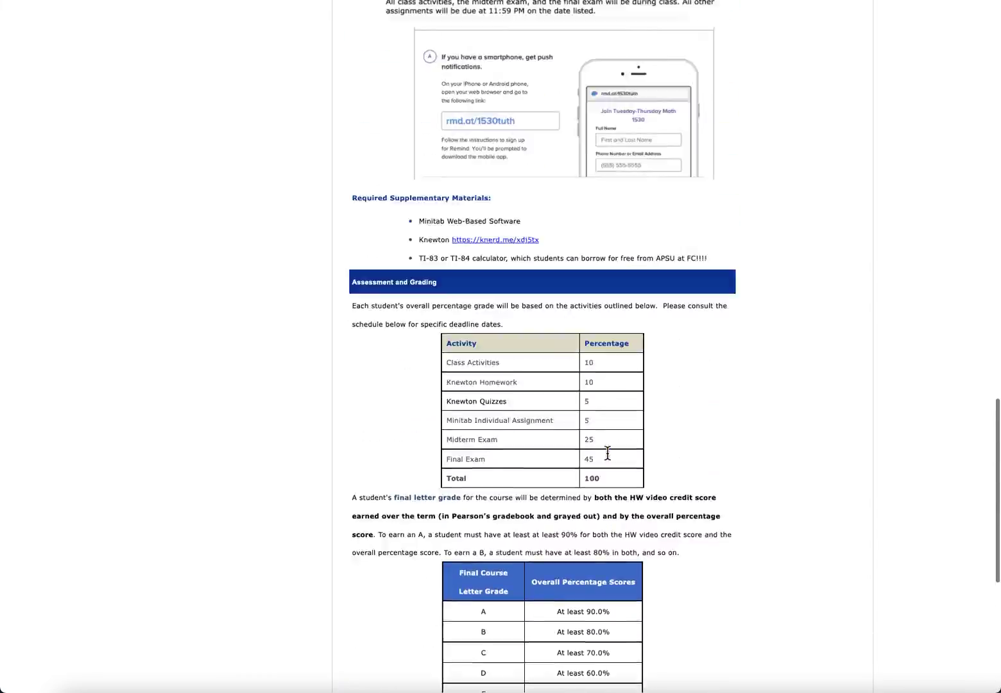
scroll(607, 458, up, 5)
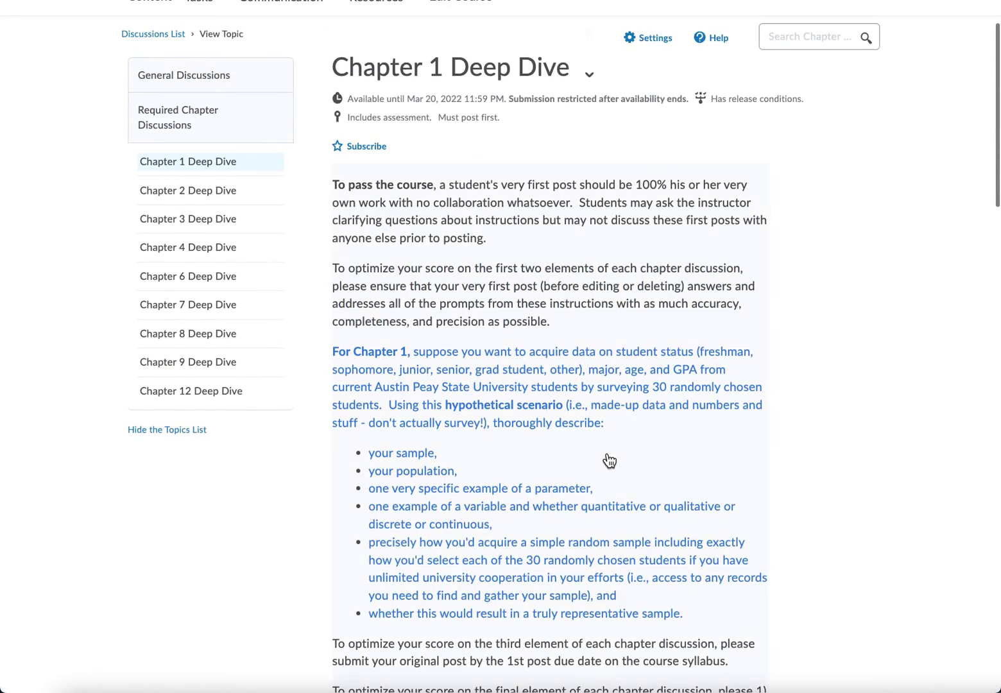
scroll(610, 461, up, 2)
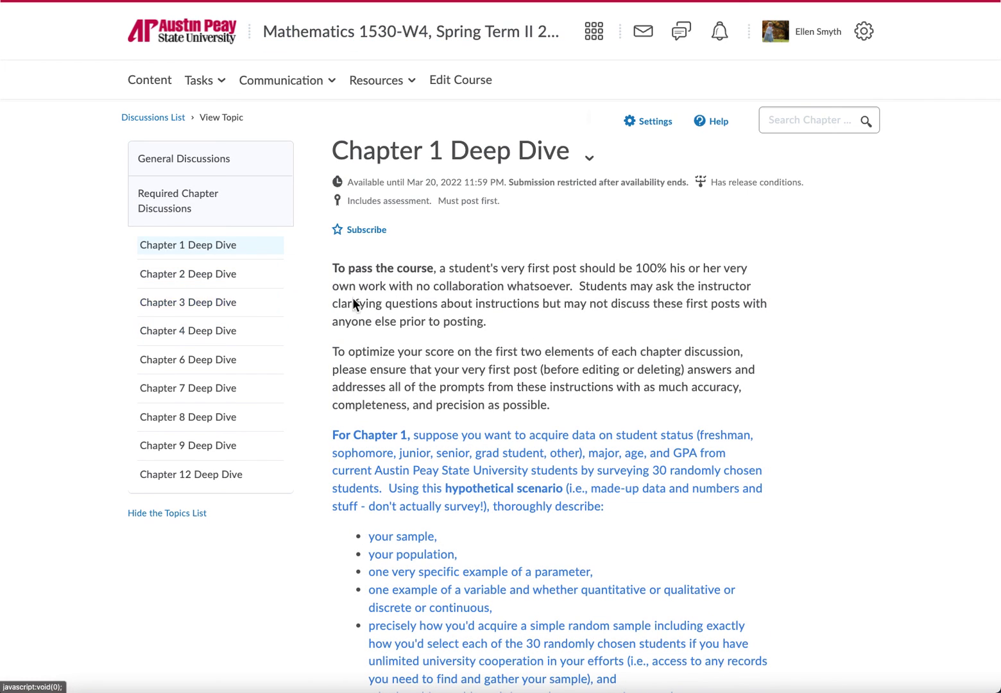
scroll(567, 379, down, 15)
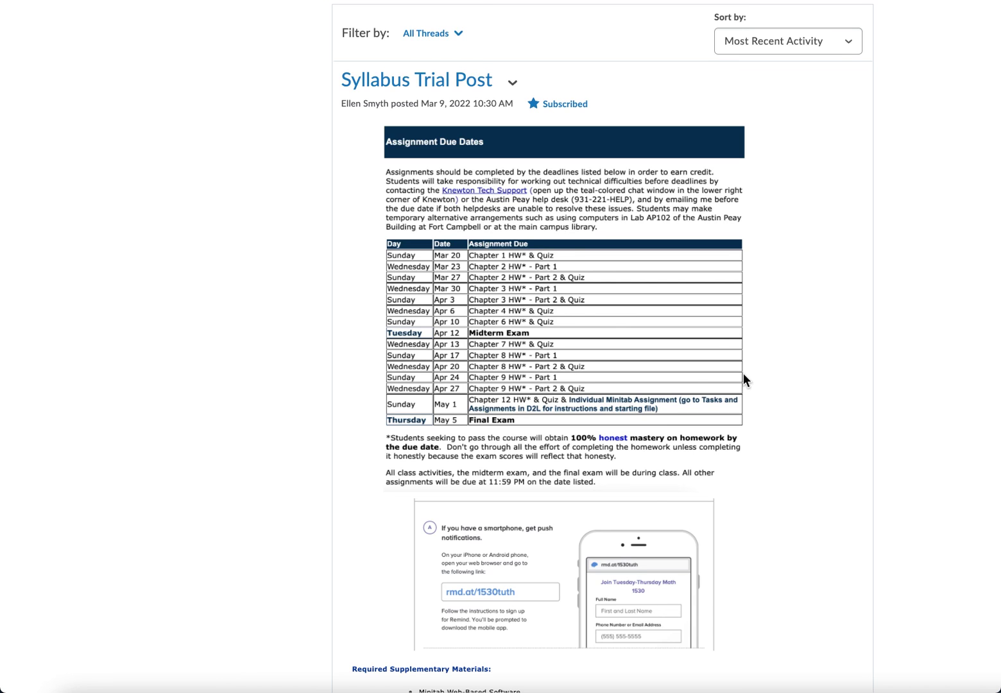
scroll(555, 593, down, 12)
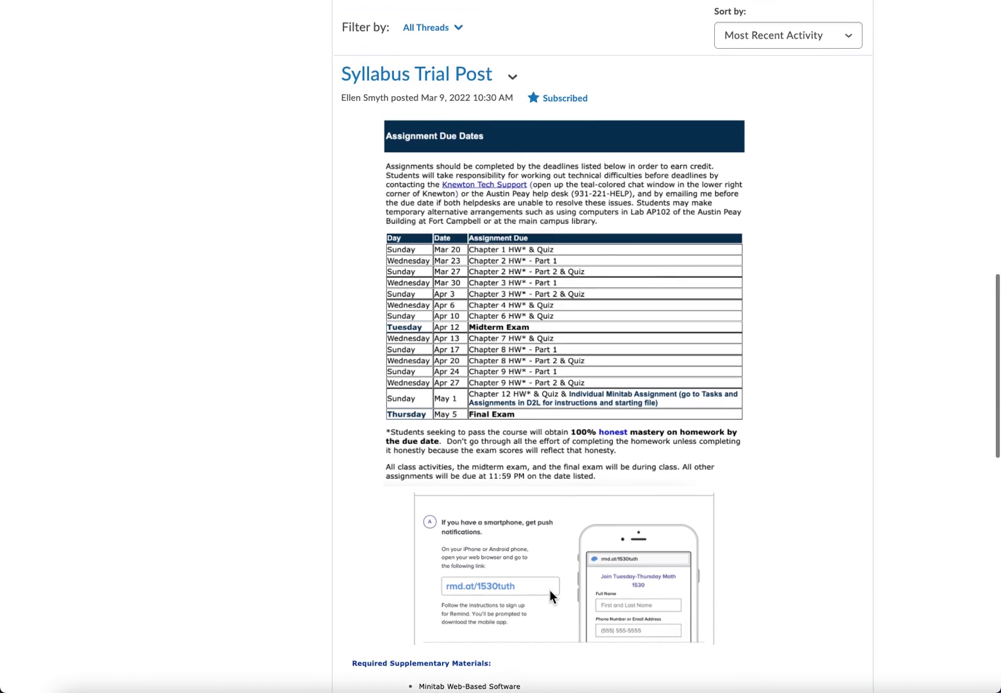
scroll(550, 590, down, 3)
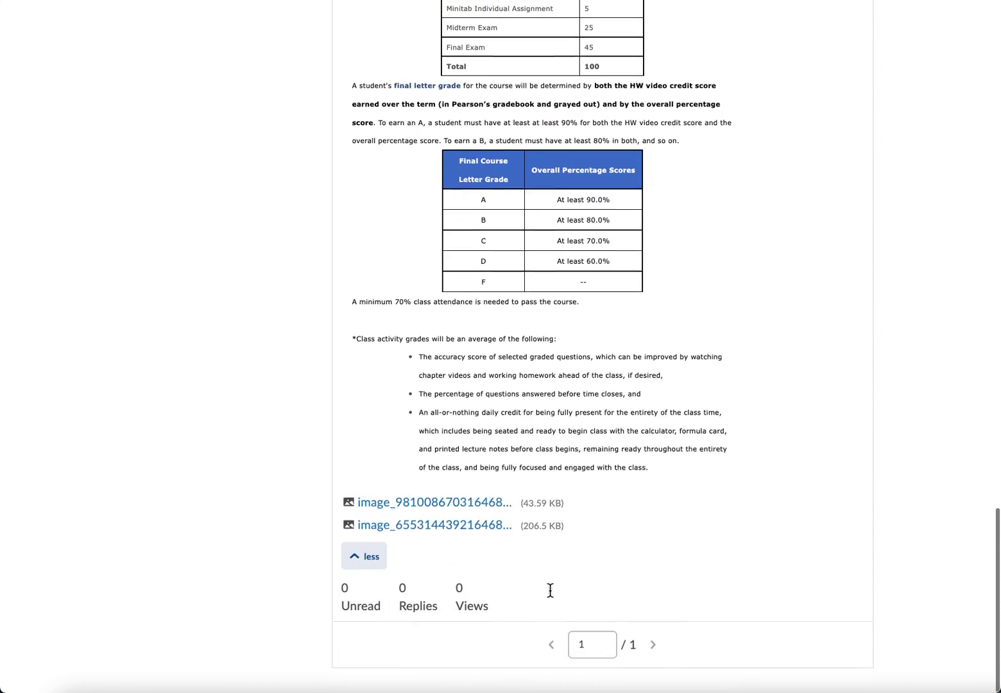
scroll(550, 590, up, 20)
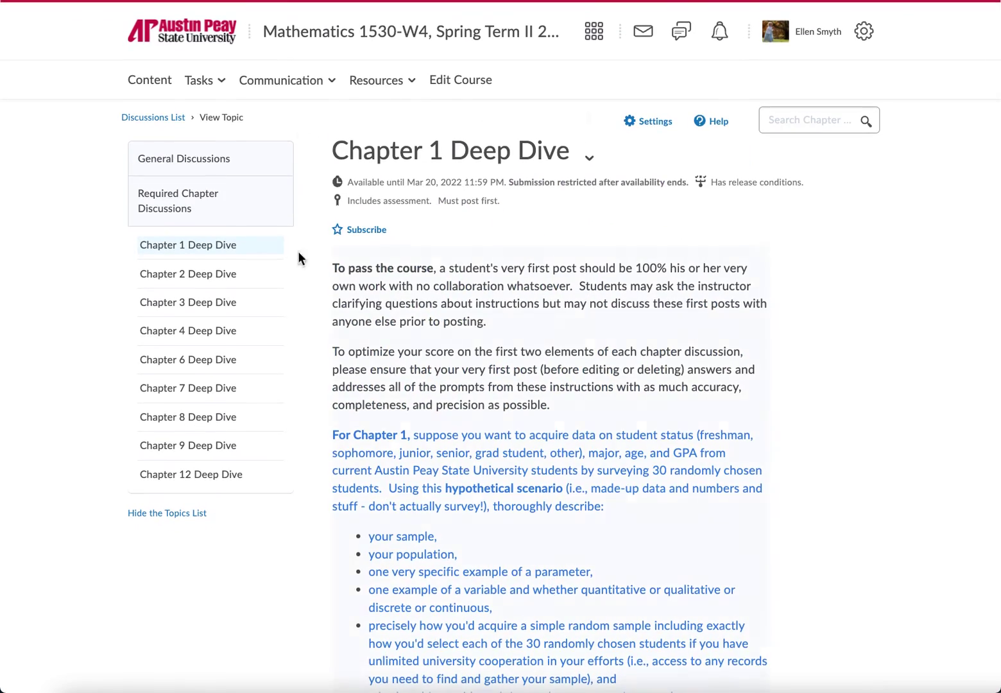